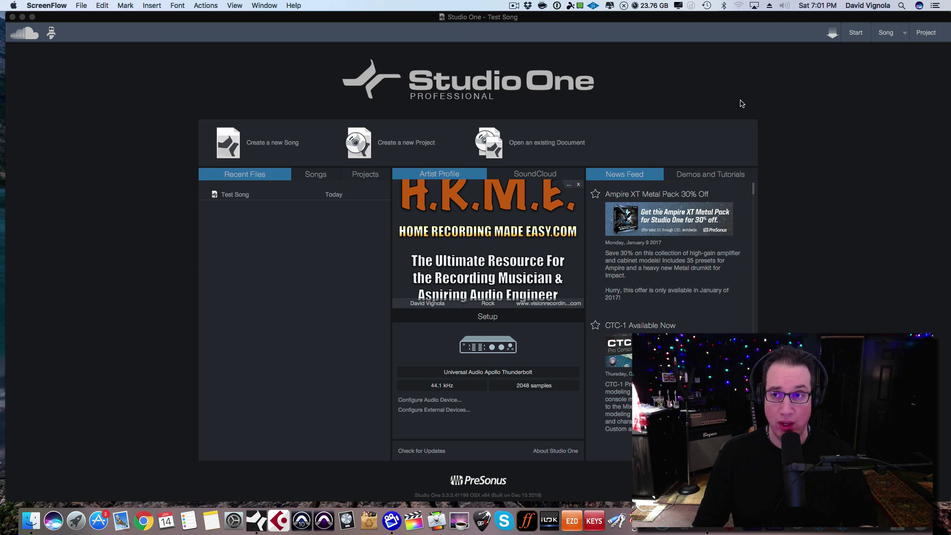
# - Switch from the start page to the open Test Song and look over its tracks
pyautogui.click(862, 99)
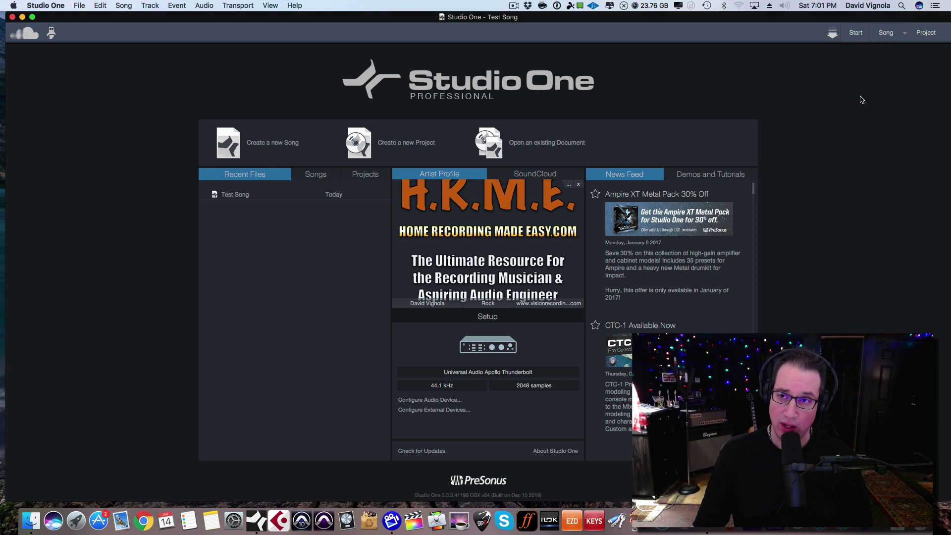
pyautogui.click(884, 34)
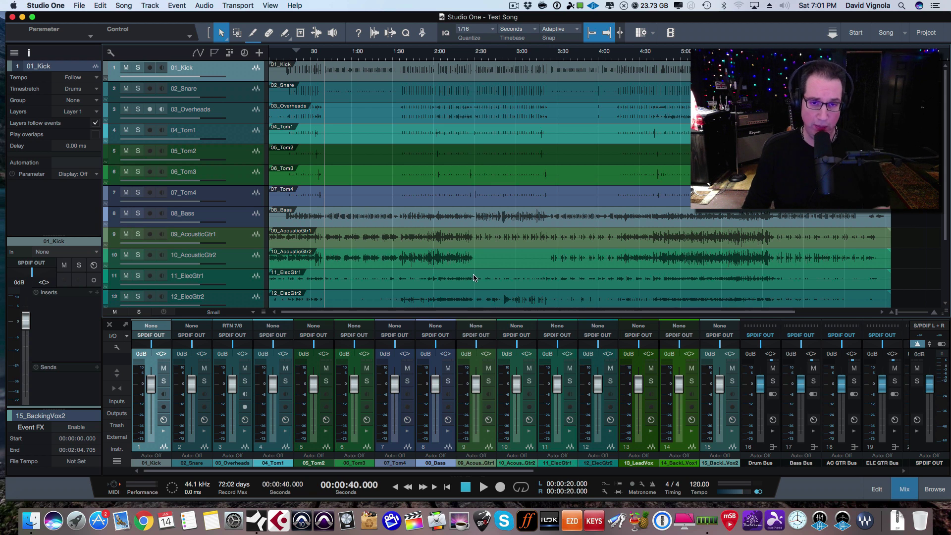
pyautogui.scroll(-3, 230, 212)
pyautogui.scroll(3, 231, 213)
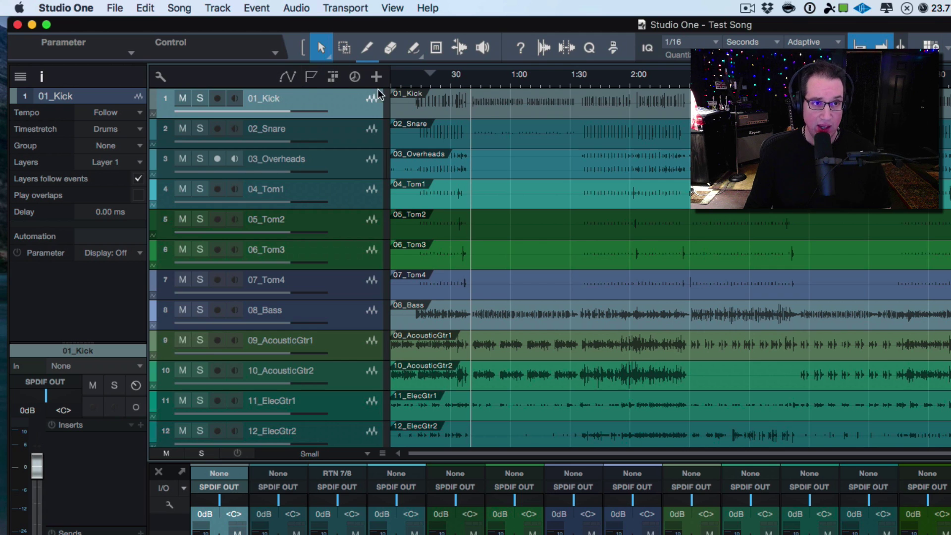
# - Play the song from about 0:20 and audition the kick, snare and overheads tracks soloed one after another
pyautogui.click(430, 76)
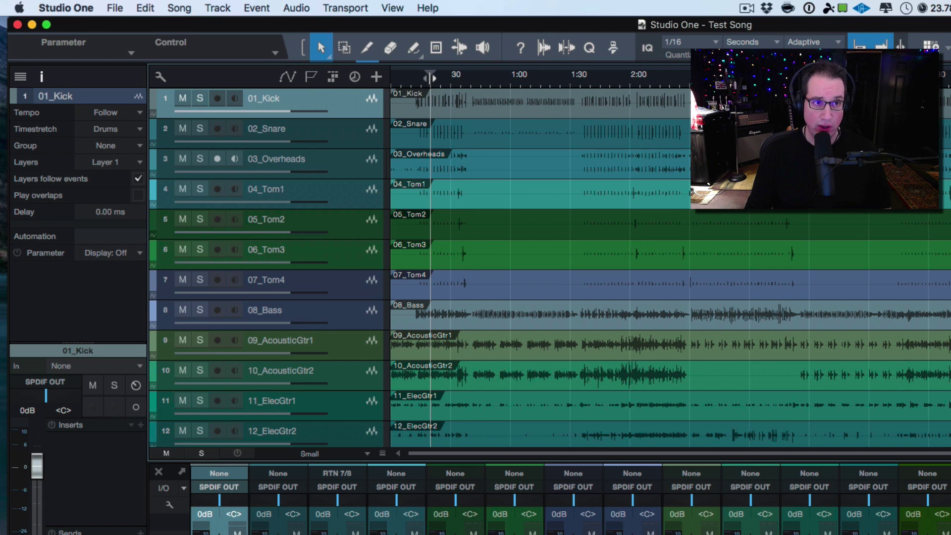
pyautogui.click(200, 99)
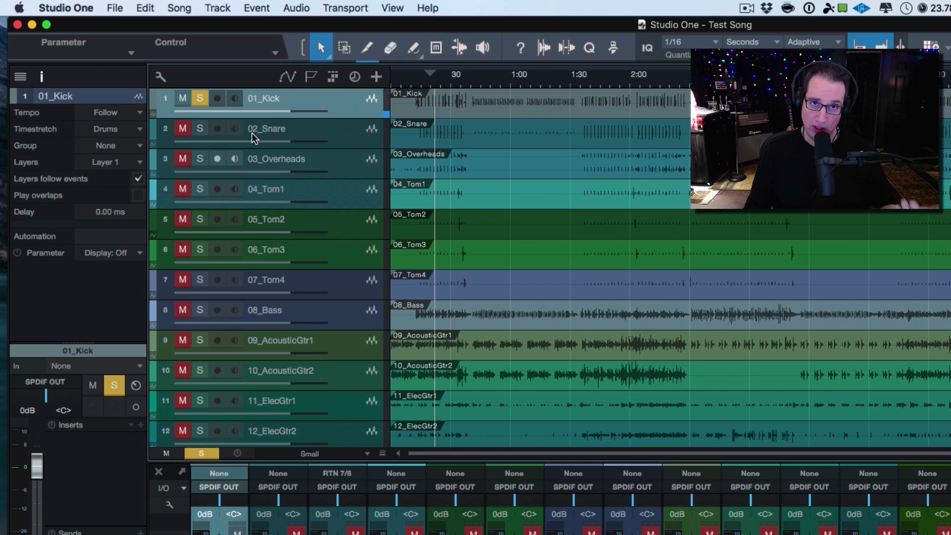
pyautogui.click(201, 99)
pyautogui.click(200, 129)
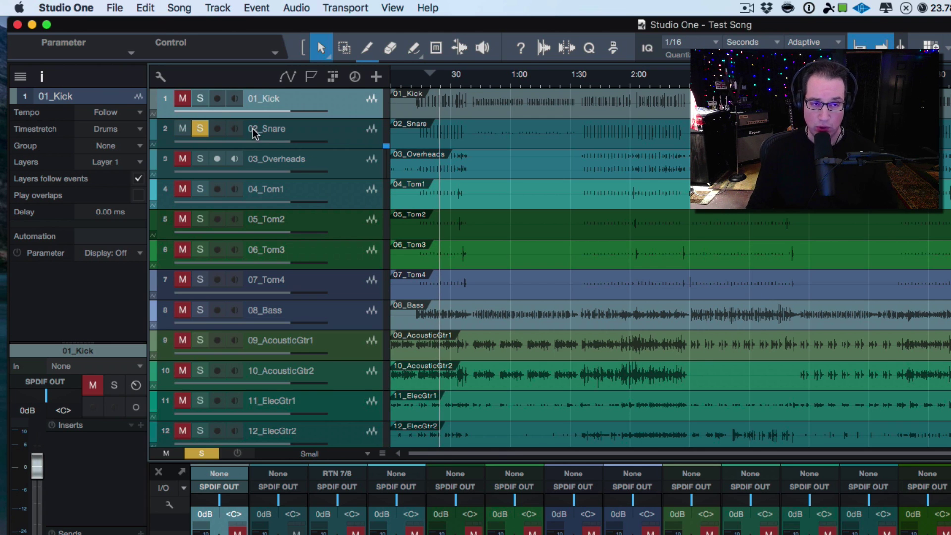
pyautogui.click(200, 159)
pyautogui.click(186, 129)
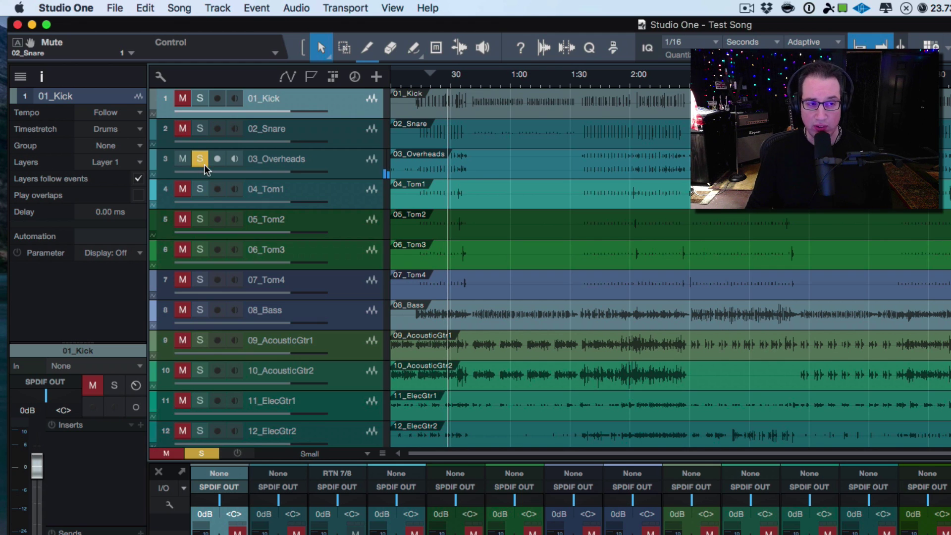
# - Audition Tom1 and Tom2 soloed in turn, replaying the Tom2 part from about 0:33
pyautogui.click(201, 189)
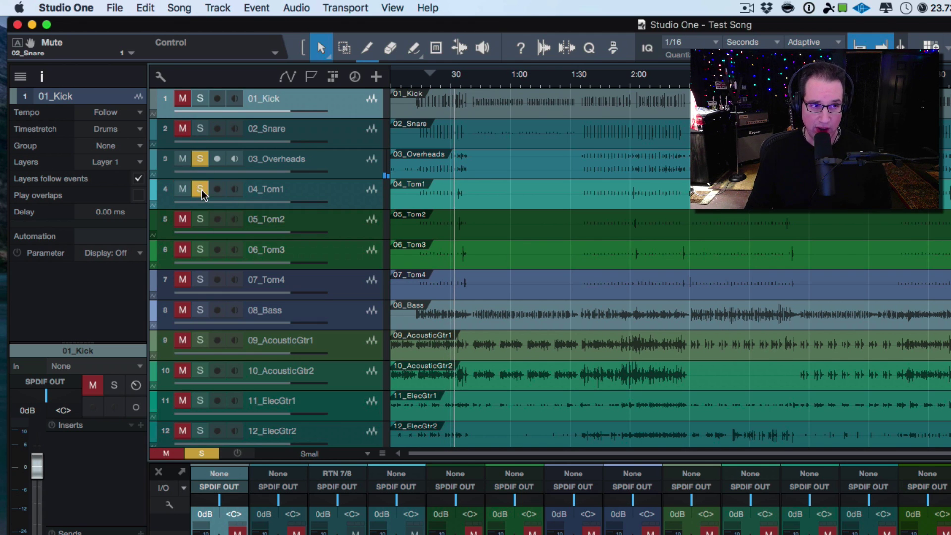
pyautogui.click(182, 160)
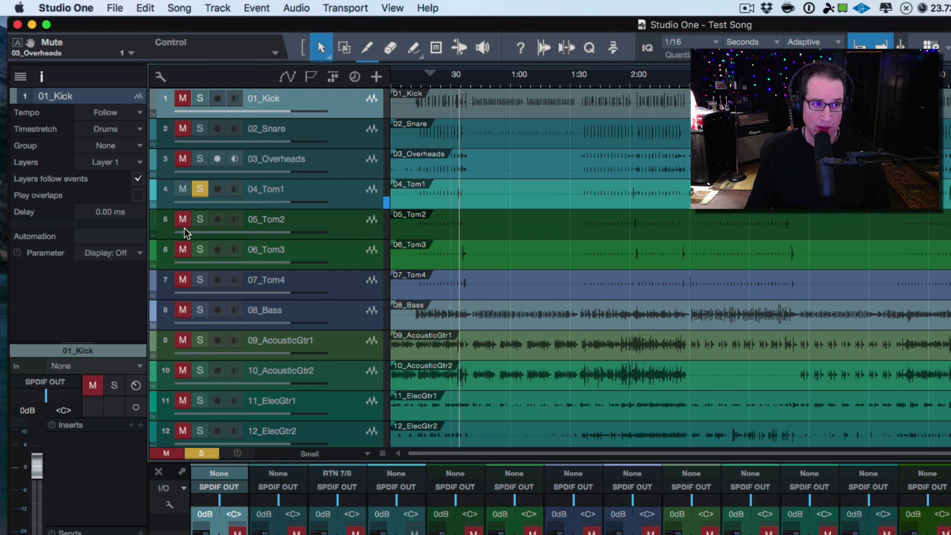
pyautogui.click(199, 219)
pyautogui.click(182, 188)
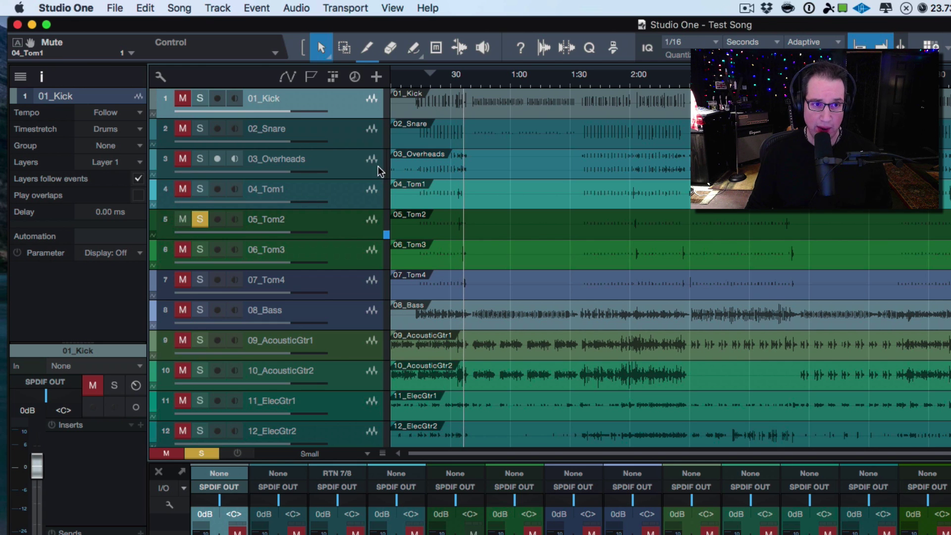
pyautogui.scroll(3, 452, 79)
pyautogui.click(477, 76)
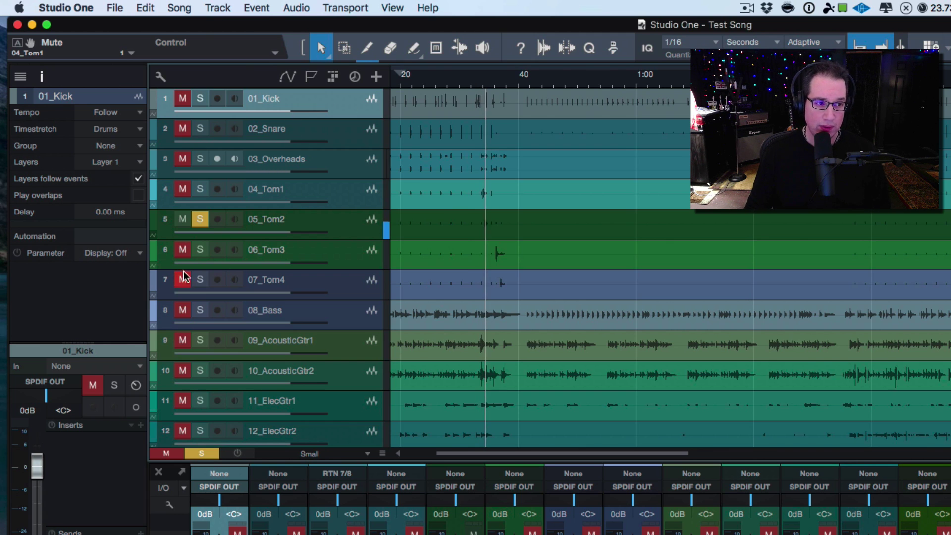
# - Audition Tom3 and Tom4 soloed in turn, replaying the Tom4 part from about 0:34
pyautogui.click(200, 249)
pyautogui.click(182, 221)
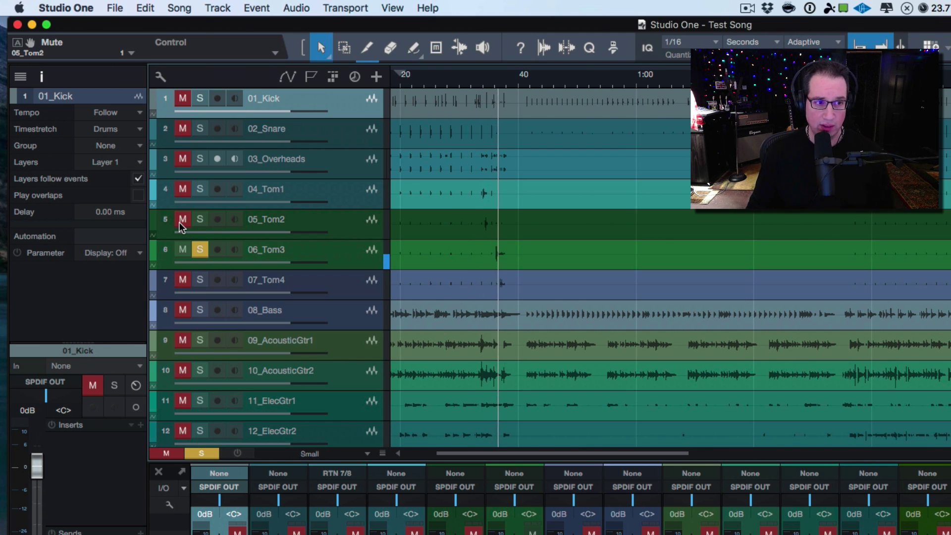
pyautogui.click(199, 279)
pyautogui.click(184, 249)
pyautogui.click(483, 76)
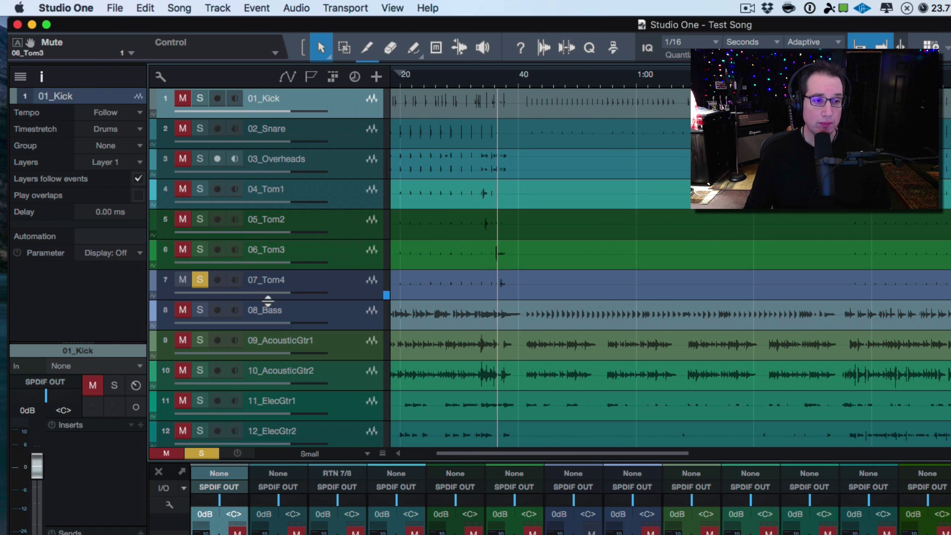
# - Audition the bass track on its own, clearing the Tom4 solo and continuing playback from about 0:53
pyautogui.click(198, 310)
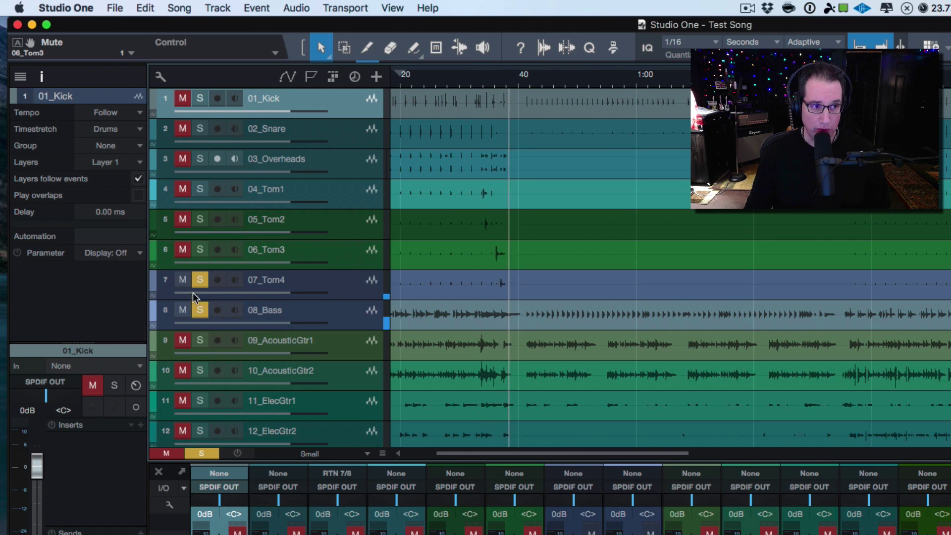
pyautogui.click(182, 280)
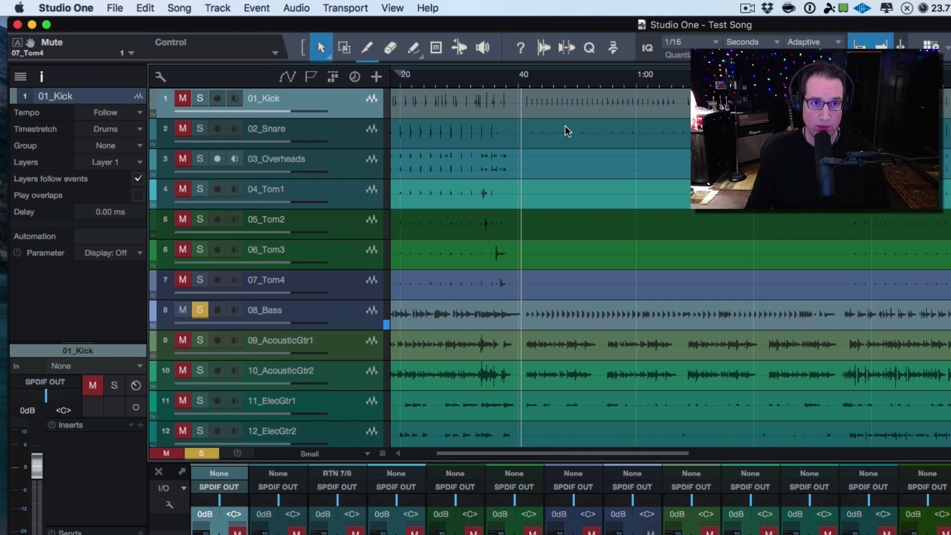
pyautogui.click(595, 72)
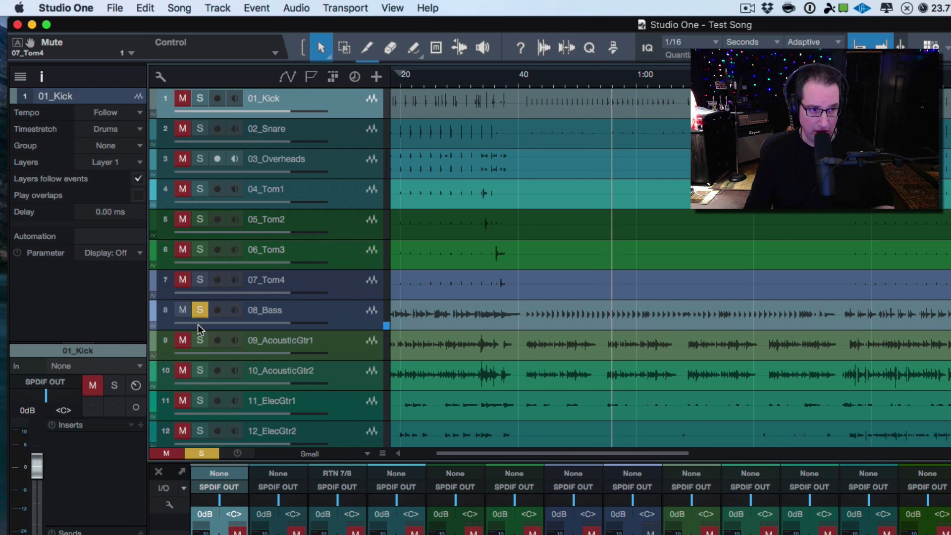
# - Audition the two acoustic guitar tracks soloed one after the other, clearing the bass solo
pyautogui.click(200, 340)
pyautogui.click(199, 309)
pyautogui.scroll(-1, 243, 300)
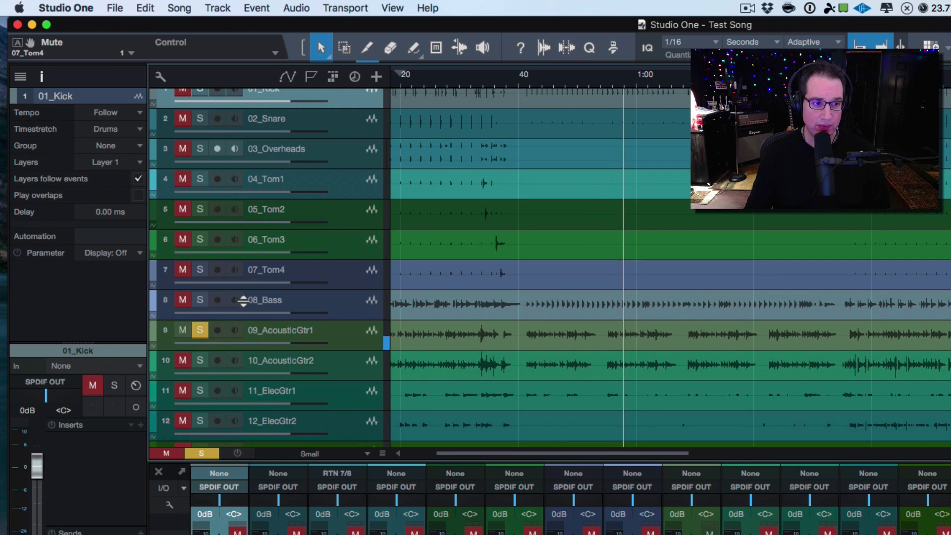
pyautogui.click(200, 361)
pyautogui.click(198, 330)
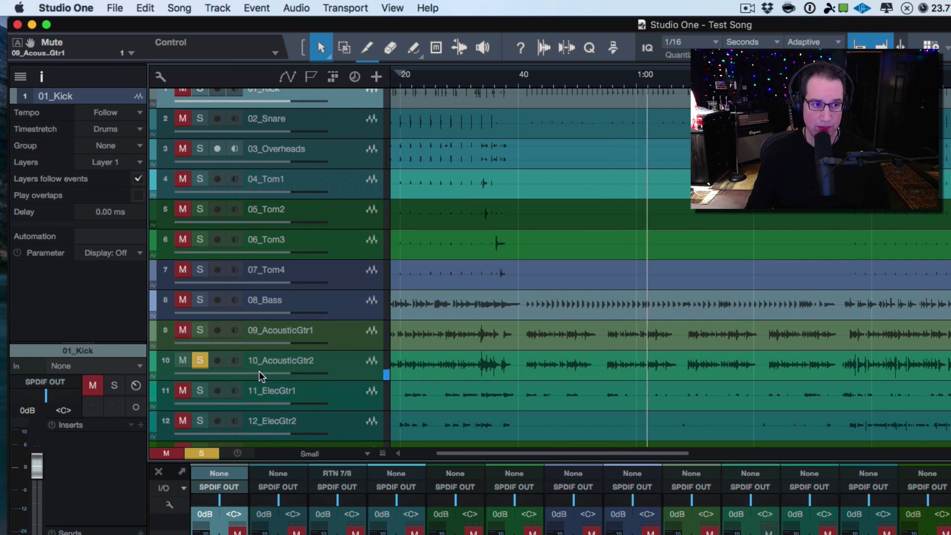
pyautogui.scroll(-5, 261, 357)
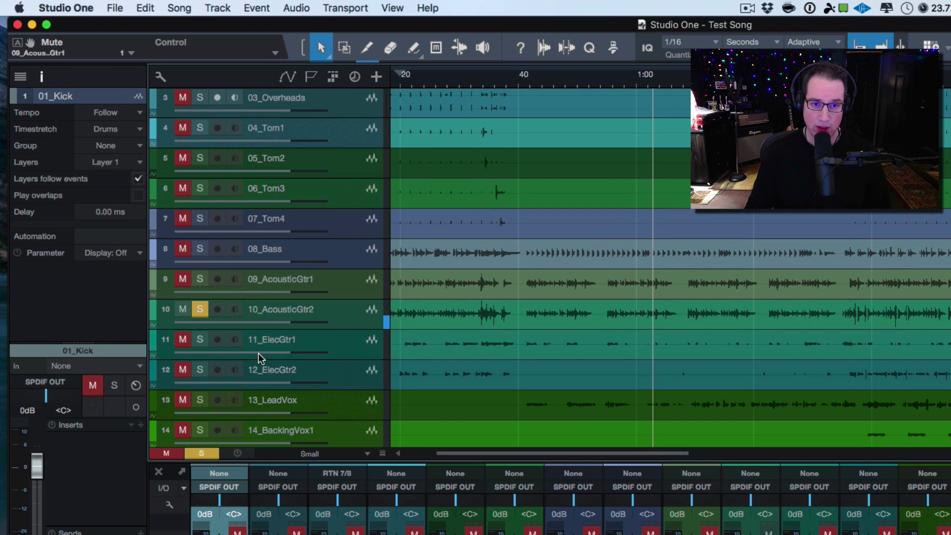
# - Audition the two electric guitar tracks soloed one after the other, starting playback from about 0:26
pyautogui.click(435, 74)
pyautogui.click(198, 342)
pyautogui.click(200, 309)
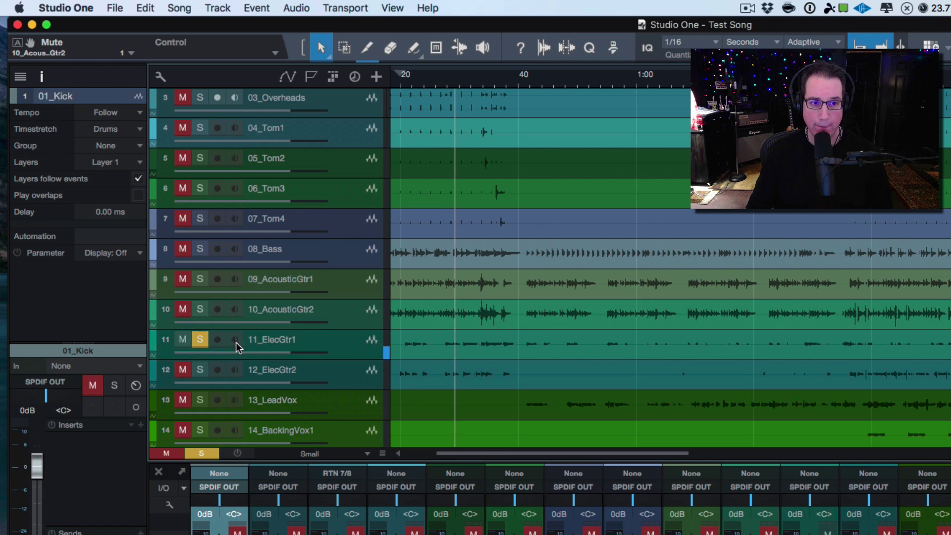
pyautogui.click(204, 369)
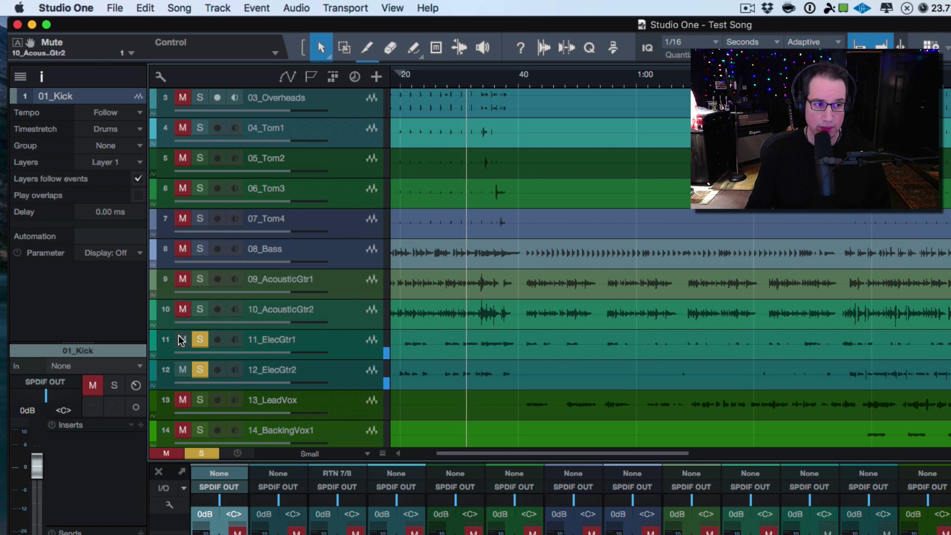
pyautogui.click(201, 340)
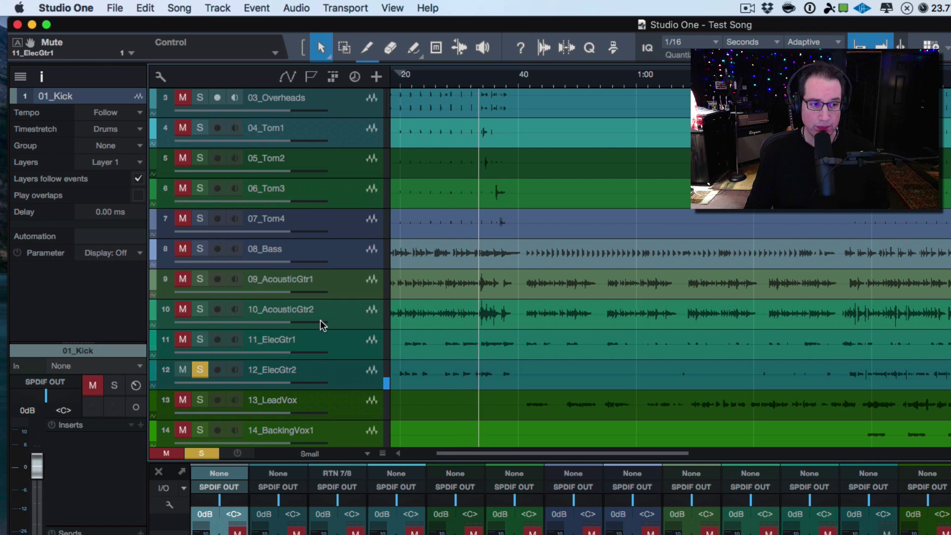
# - Audition the lead vocal track on its own from about 0:39, clearing the second electric guitar's solo
pyautogui.scroll(-3, 320, 325)
pyautogui.click(513, 85)
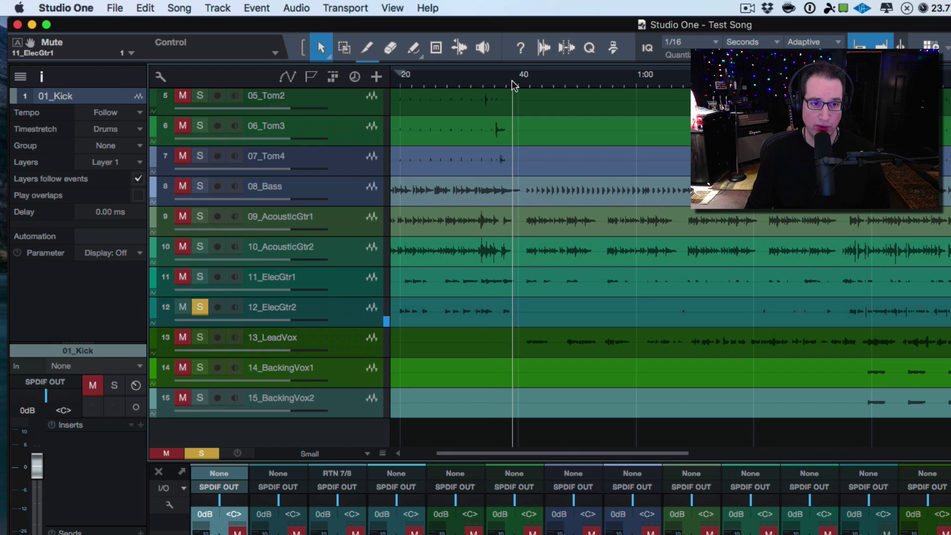
pyautogui.click(199, 338)
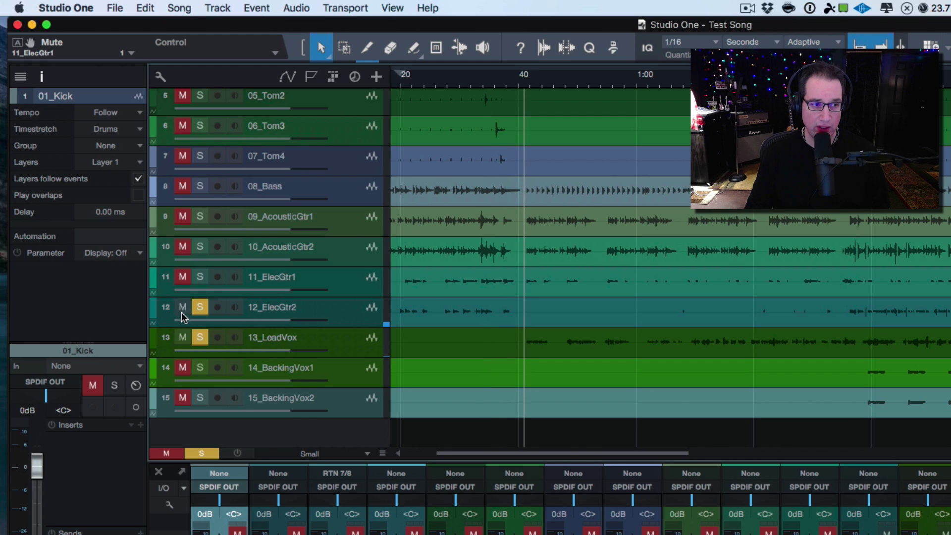
pyautogui.click(199, 308)
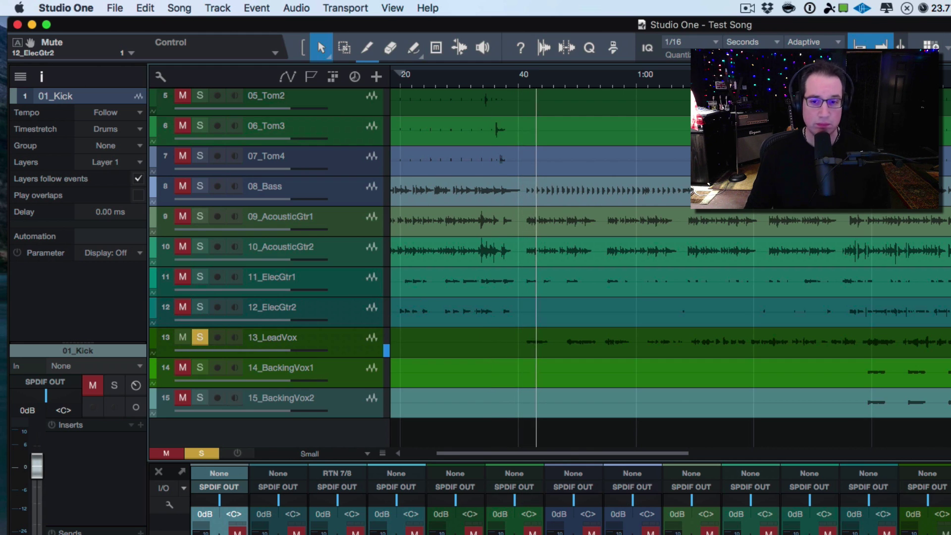
# - Audition both backing vocal tracks together from about 1:36, clearing the lead vocal's solo
pyautogui.click(849, 84)
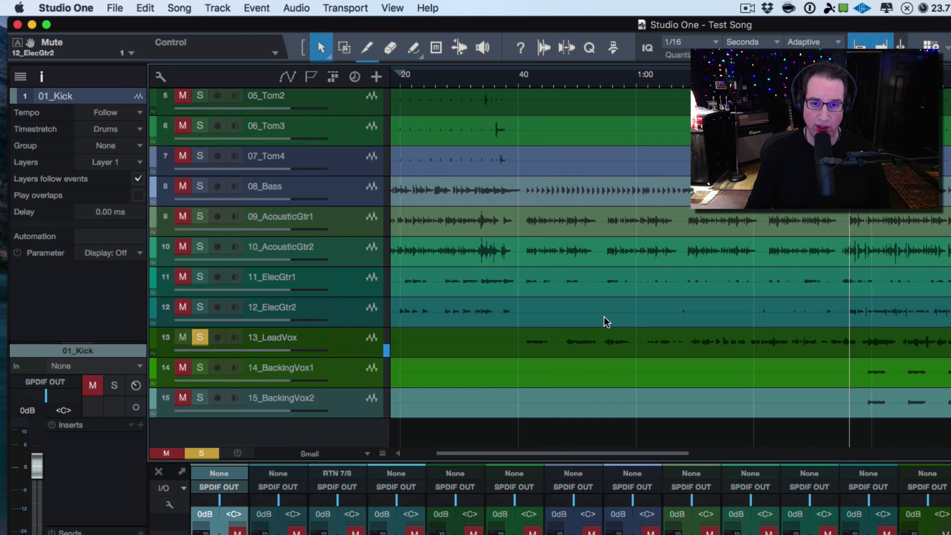
pyautogui.click(200, 368)
pyautogui.click(199, 398)
pyautogui.click(199, 336)
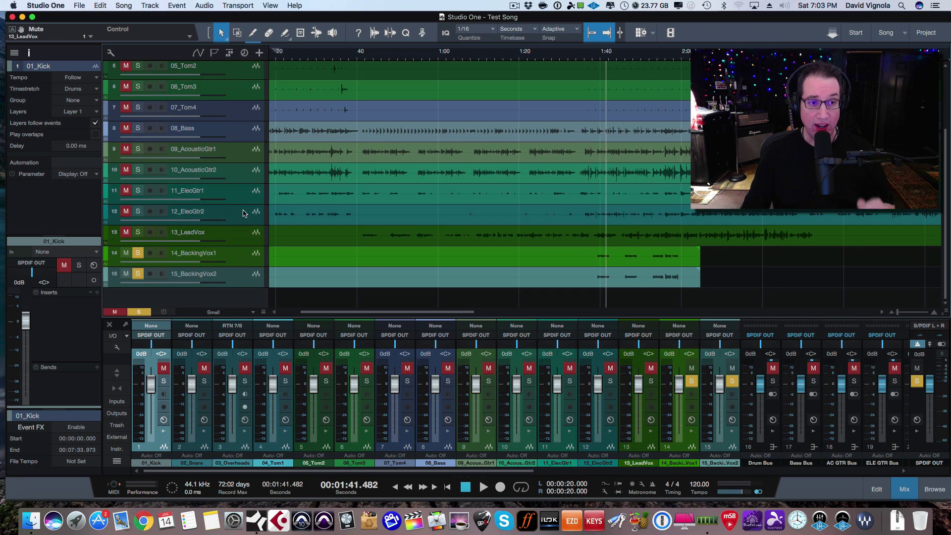
# - Rename the first track as "01 Kick" and move on to the second track's name
pyautogui.scroll(4, 353, 310)
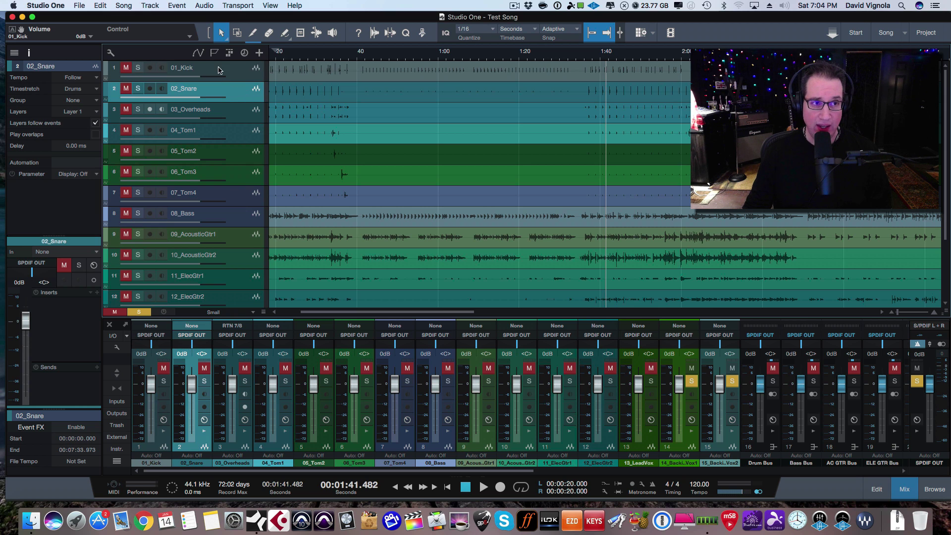
pyautogui.doubleClick(183, 70)
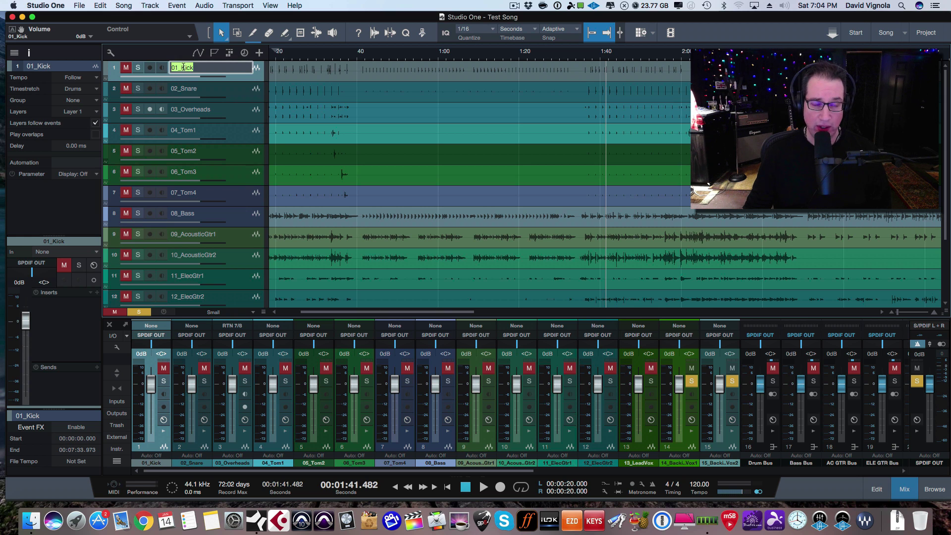
pyautogui.press('BackSpace')
pyautogui.write('01')
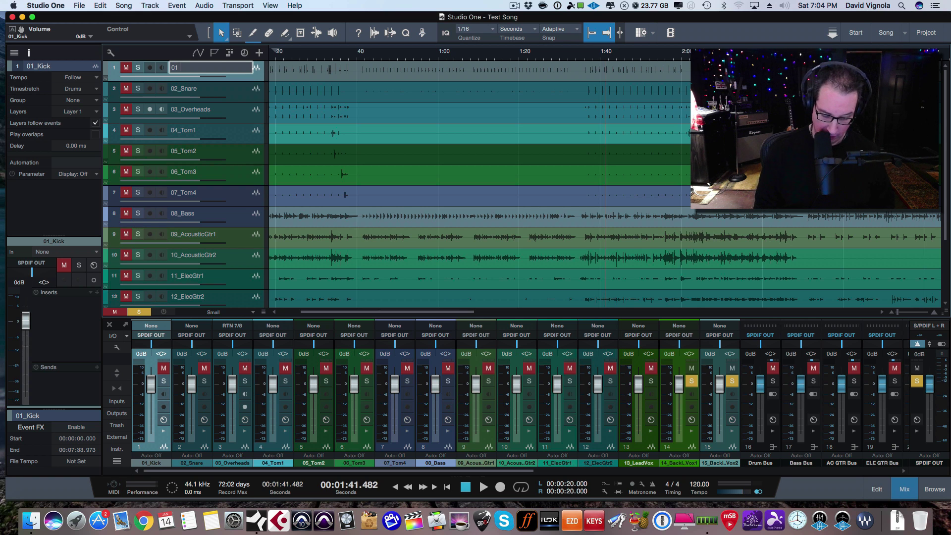
pyautogui.press('Tab')
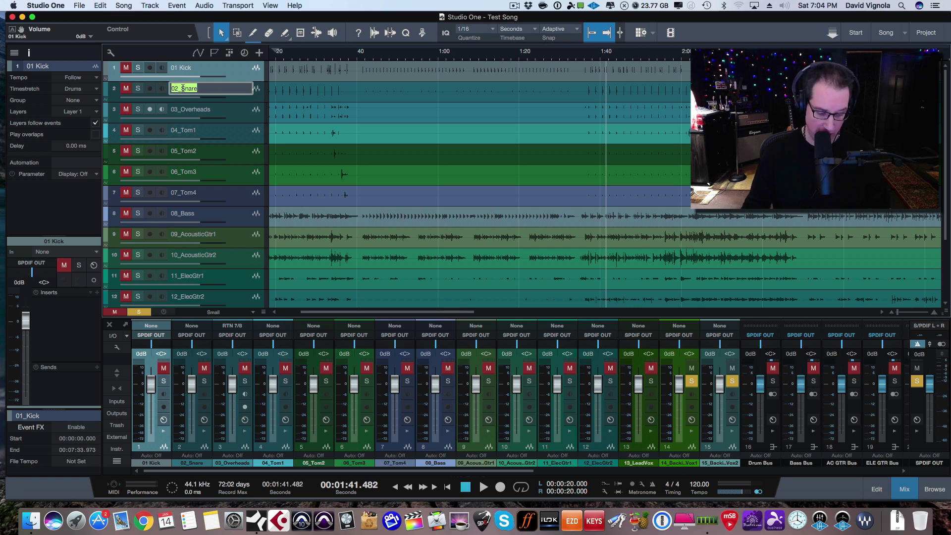
# - Advance the name editing track by track from 02_Snare to 10_AcousticGtr2, keeping the existing names
pyautogui.press('Tab')
pyautogui.press('Tab')
pyautogui.press('Tab')
pyautogui.press('Tab')
pyautogui.press('Tab')
pyautogui.press('Tab')
pyautogui.press('Tab')
pyautogui.press('Tab')
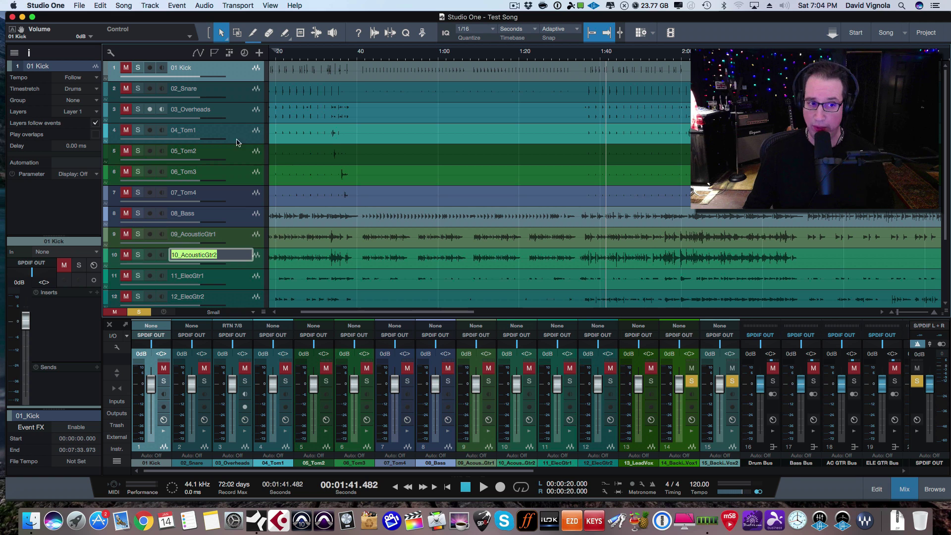
# - View the colour palette of the 01 Kick channel in the mixer, then close it without choosing a colour
pyautogui.hscroll(1, 282, 380)
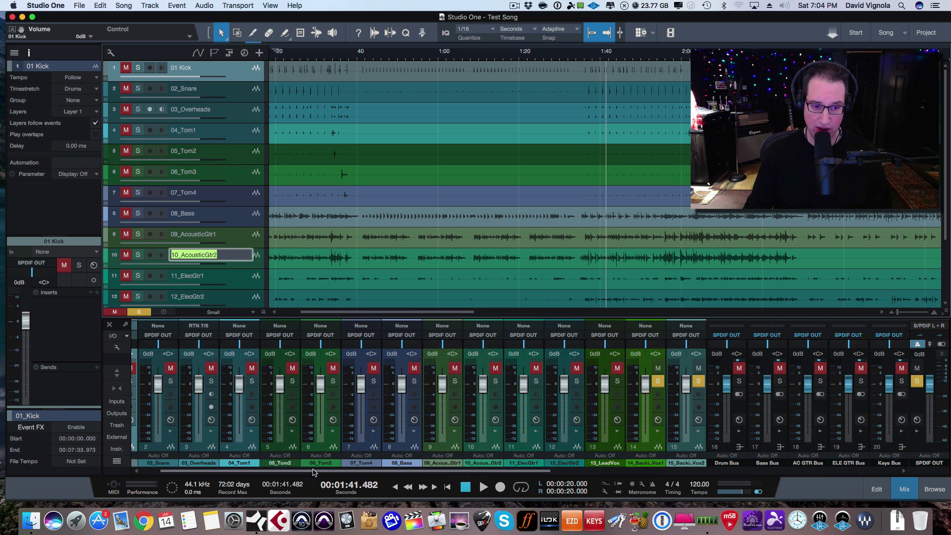
pyautogui.moveTo(315, 473); pyautogui.dragTo(205, 475)
pyautogui.click(151, 466)
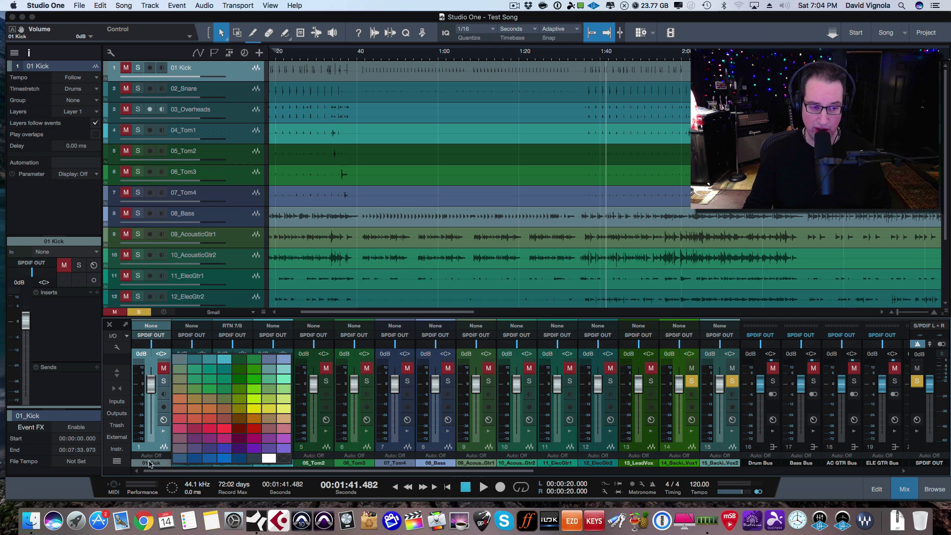
pyautogui.click(157, 449)
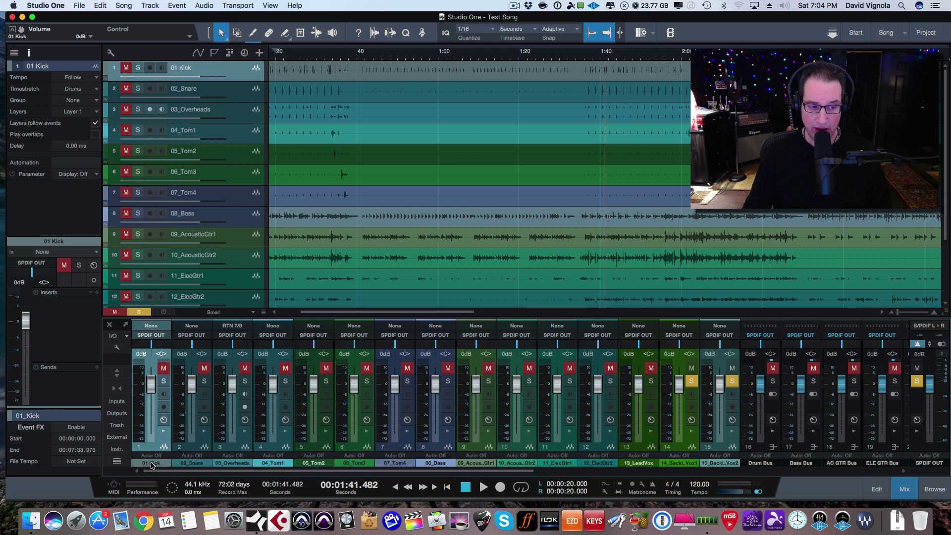
# - Rename the 01 Kick channel in the mixer as "Kick"
pyautogui.doubleClick(151, 464)
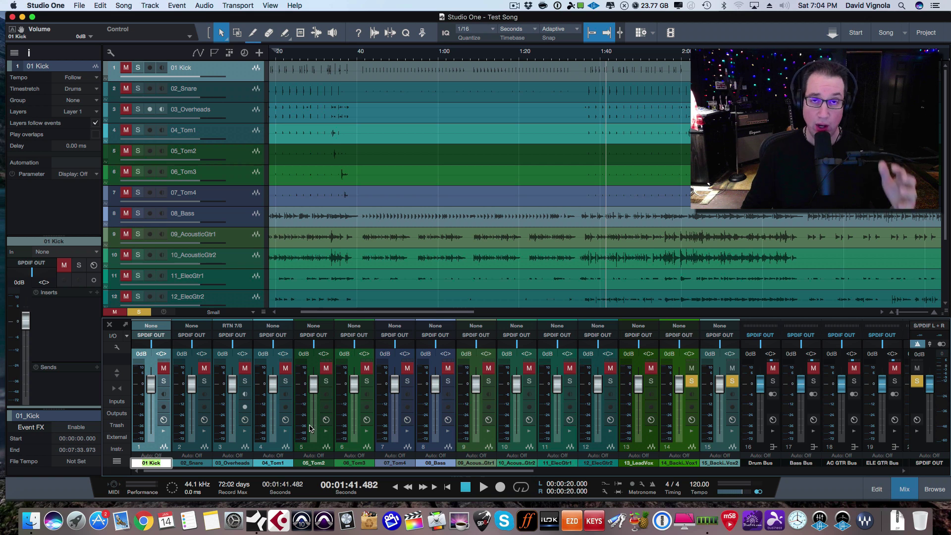
pyautogui.write('w')
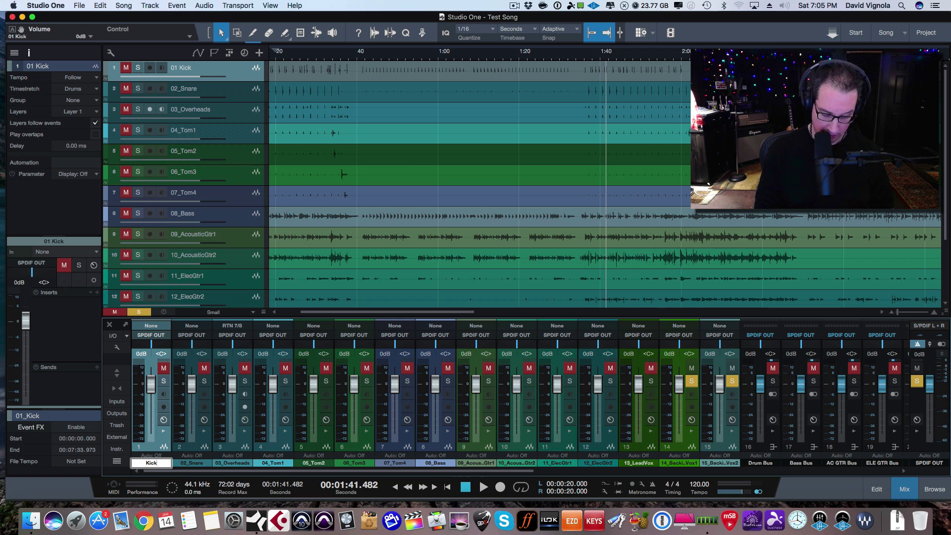
pyautogui.press('Return')
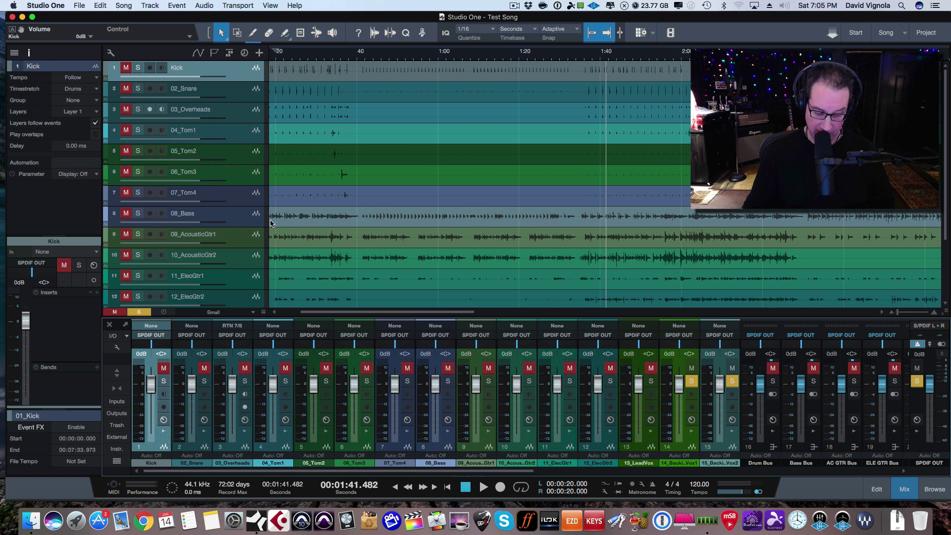
# - Colour all seven drum channels, from Kick to 07_Tom4, the same orange-brown in the mixer
pyautogui.hotkey('shift', 'f')
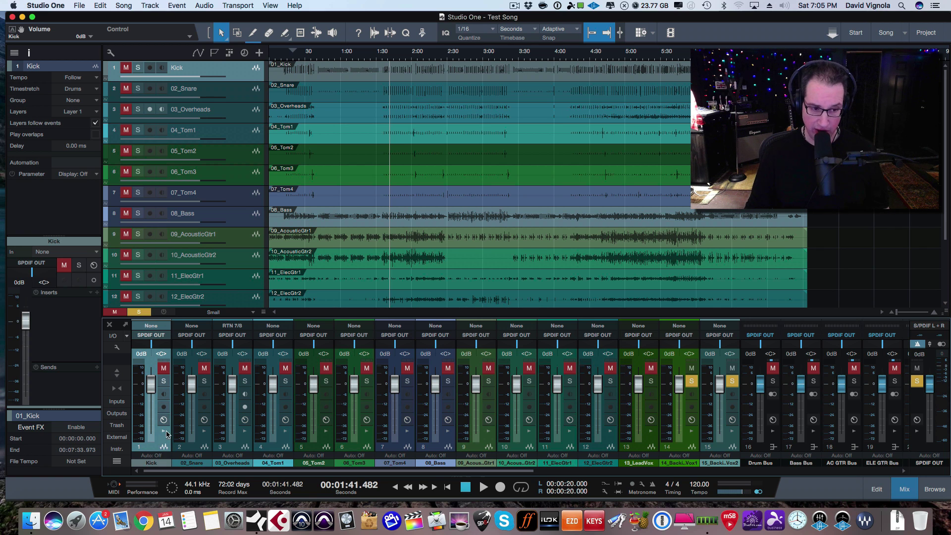
pyautogui.click(211, 442)
pyautogui.click(153, 441)
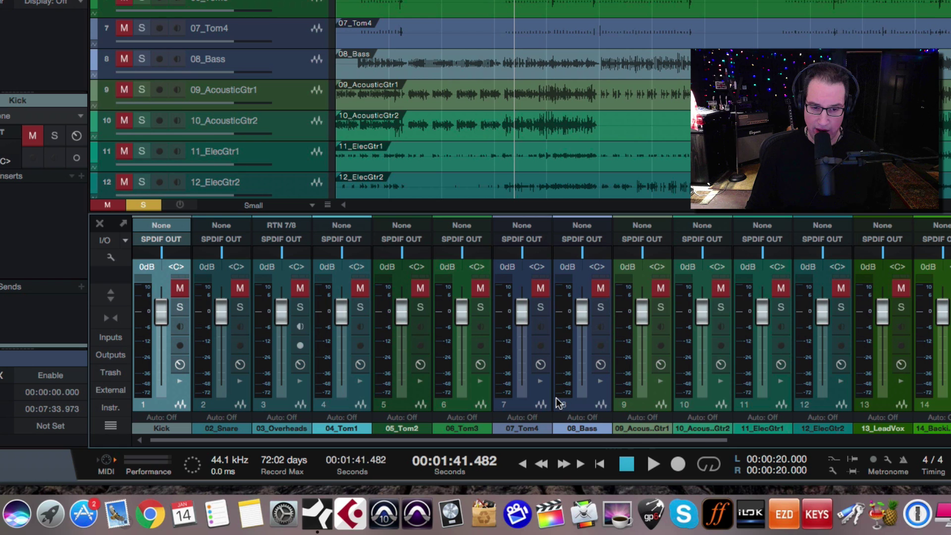
pyautogui.keyDown('shift'); pyautogui.click(539, 400); pyautogui.keyUp('shift')
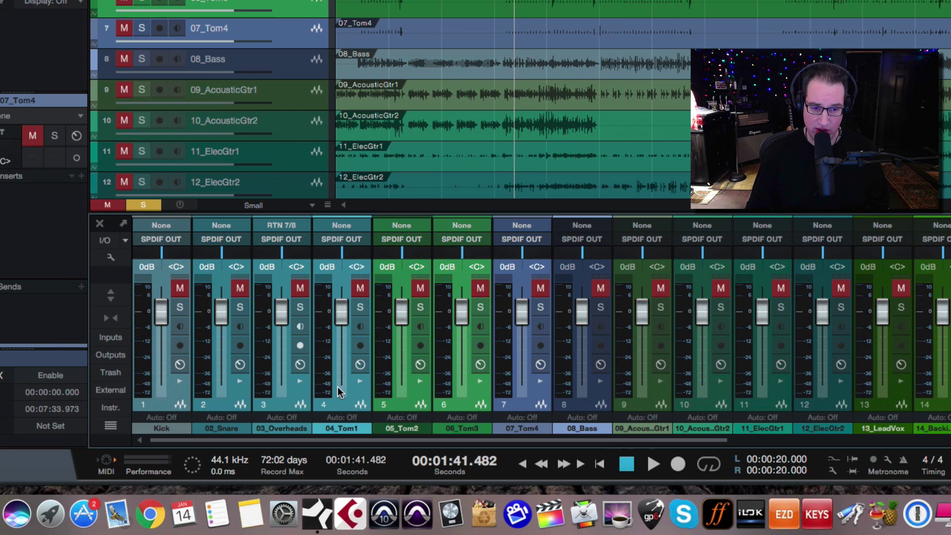
pyautogui.click(517, 428)
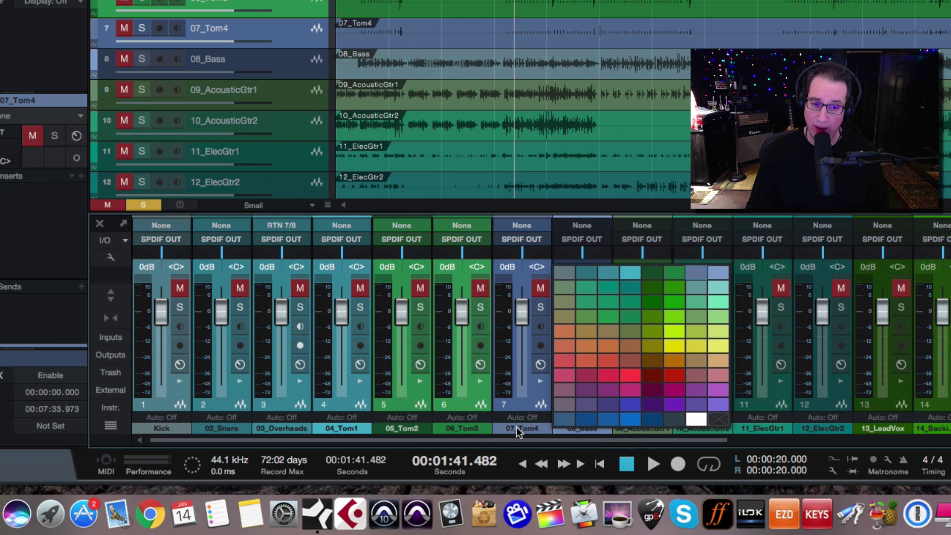
pyautogui.click(650, 361)
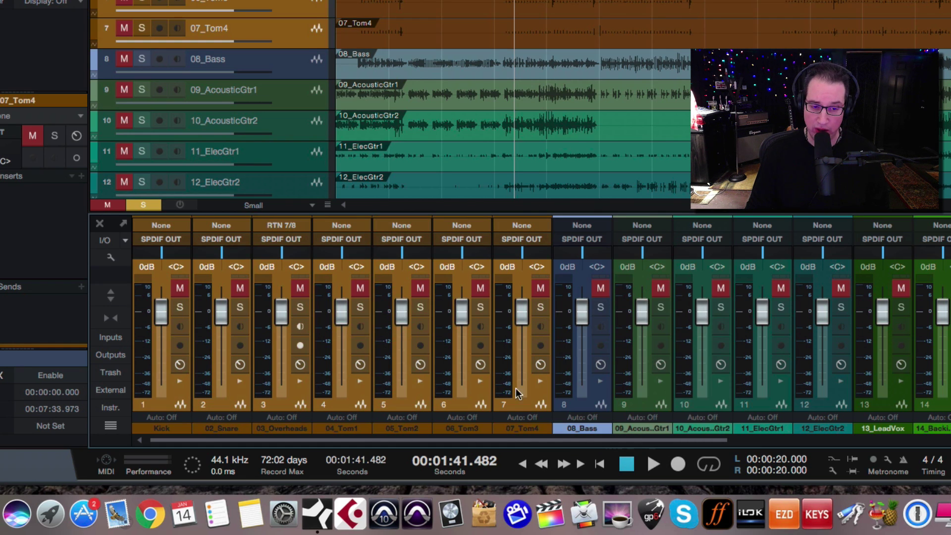
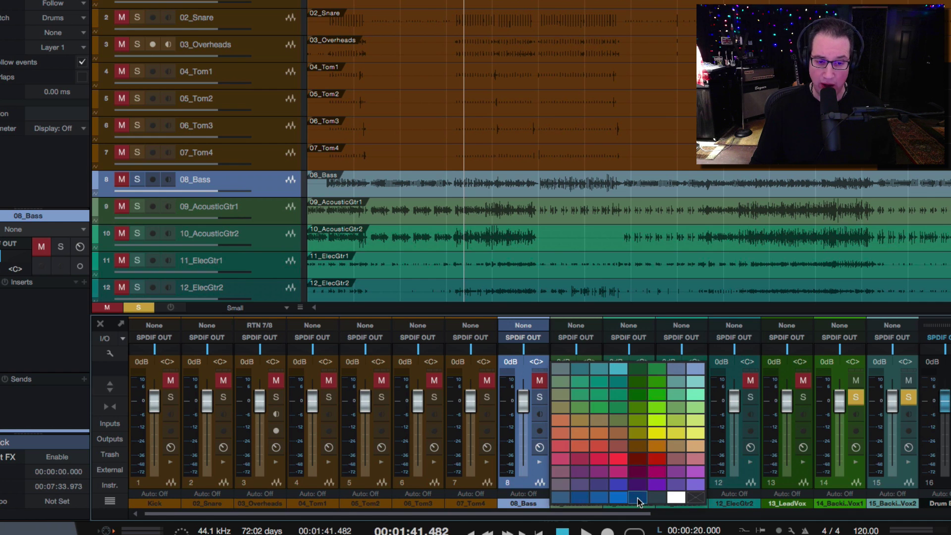
# - Colour the 08_Bass channel dark blue and both acoustic guitar channels bright green
pyautogui.click(638, 498)
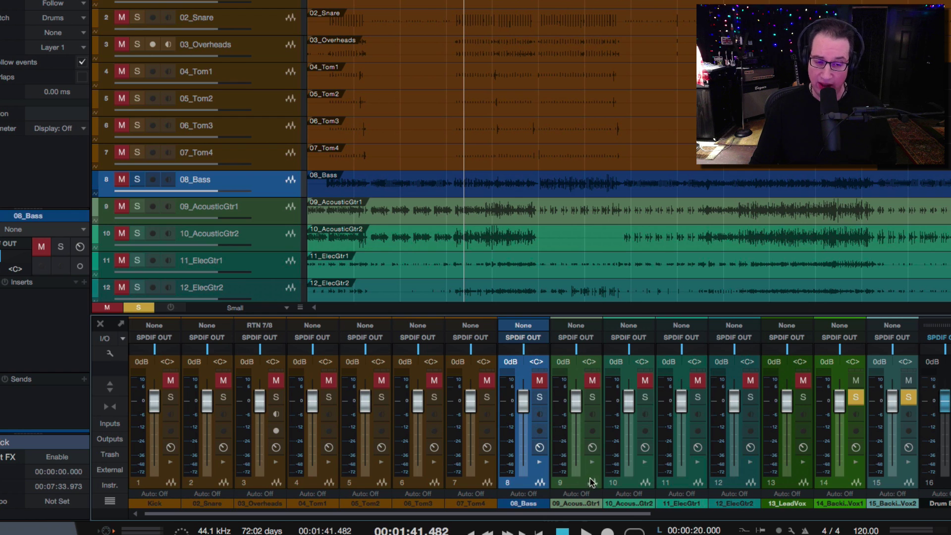
pyautogui.click(591, 481)
pyautogui.keyDown('shift'); pyautogui.click(633, 484); pyautogui.keyUp('shift')
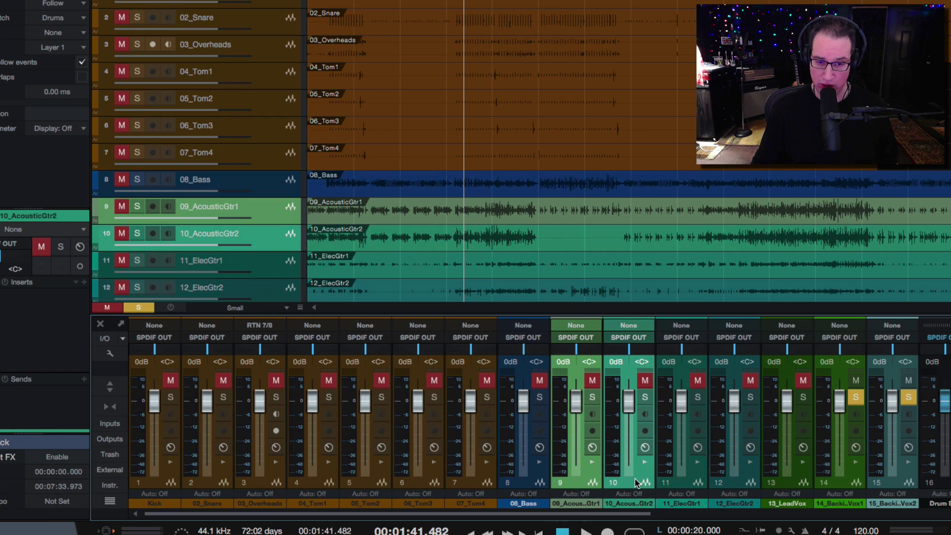
pyautogui.click(632, 504)
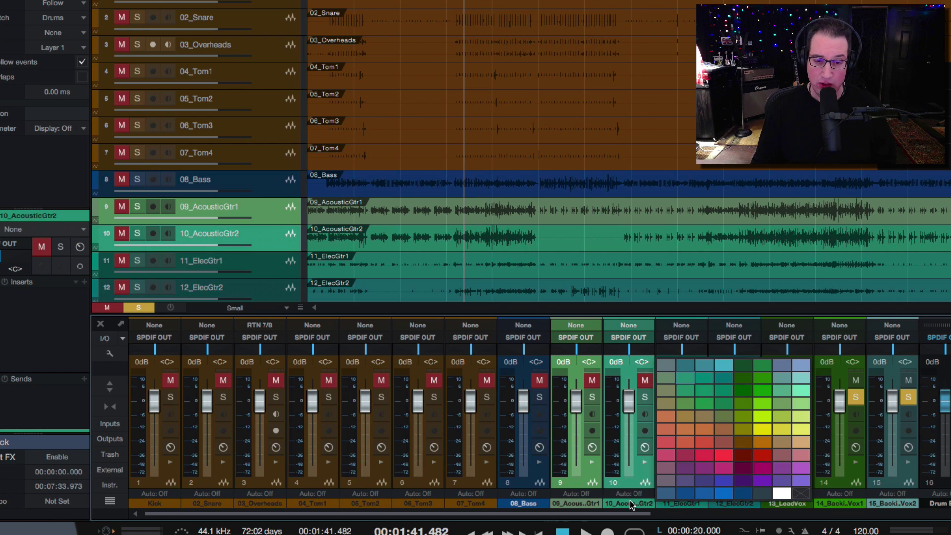
pyautogui.click(766, 389)
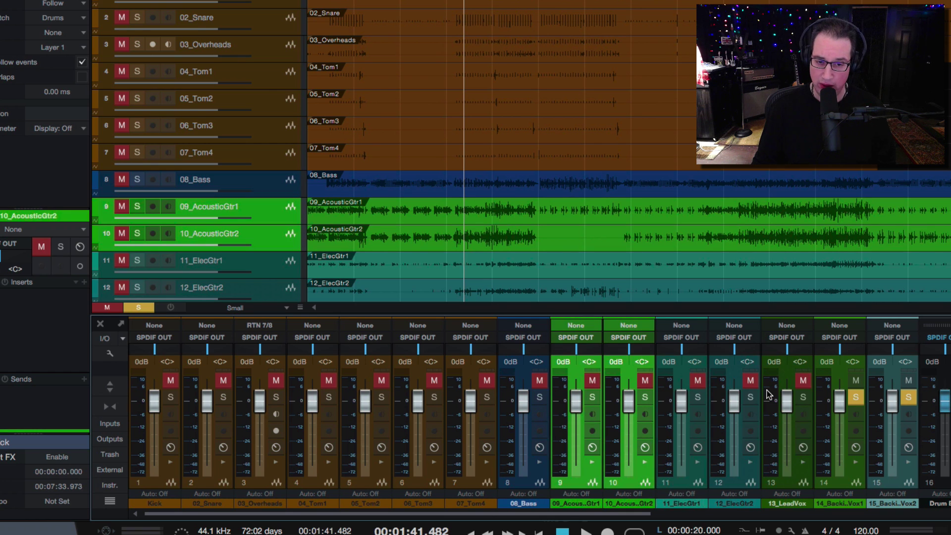
# - Colour both electric guitar channels, 11_ElecGtr1 and 12_ElecGtr2, the same dark green
pyautogui.click(692, 485)
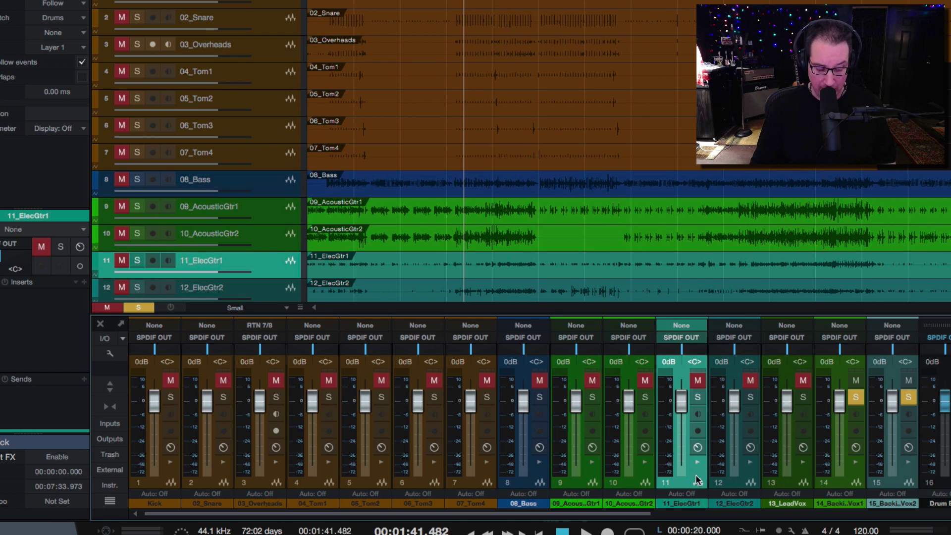
pyautogui.keyDown('shift'); pyautogui.click(738, 481); pyautogui.keyUp('shift')
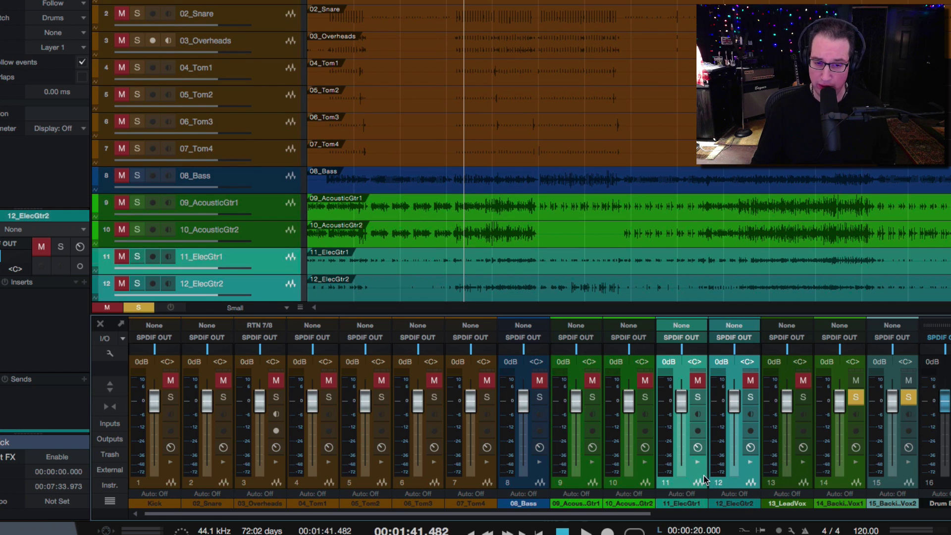
pyautogui.keyDown('ctrl'); pyautogui.click(729, 478); pyautogui.keyUp('ctrl')
pyautogui.click(729, 477)
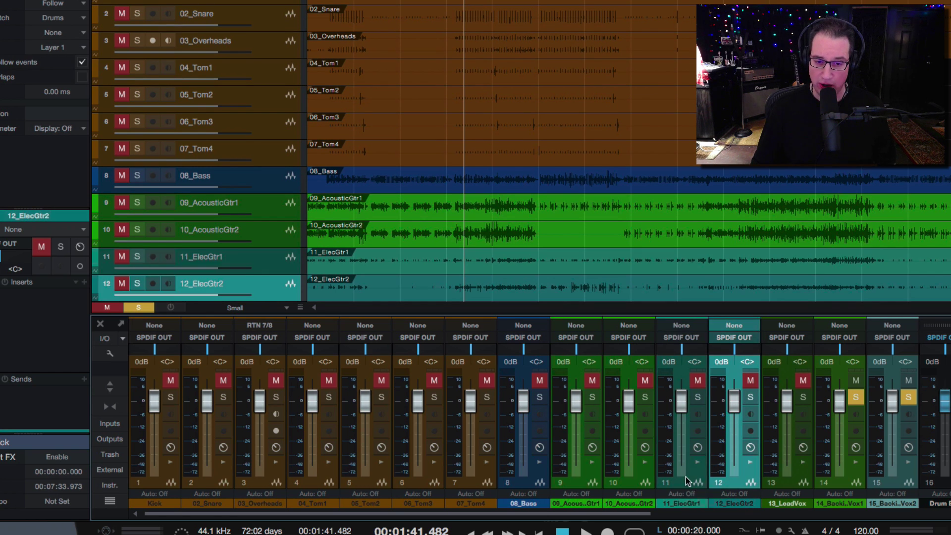
pyautogui.click(683, 474)
pyautogui.keyDown('shift'); pyautogui.click(737, 490); pyautogui.keyUp('shift')
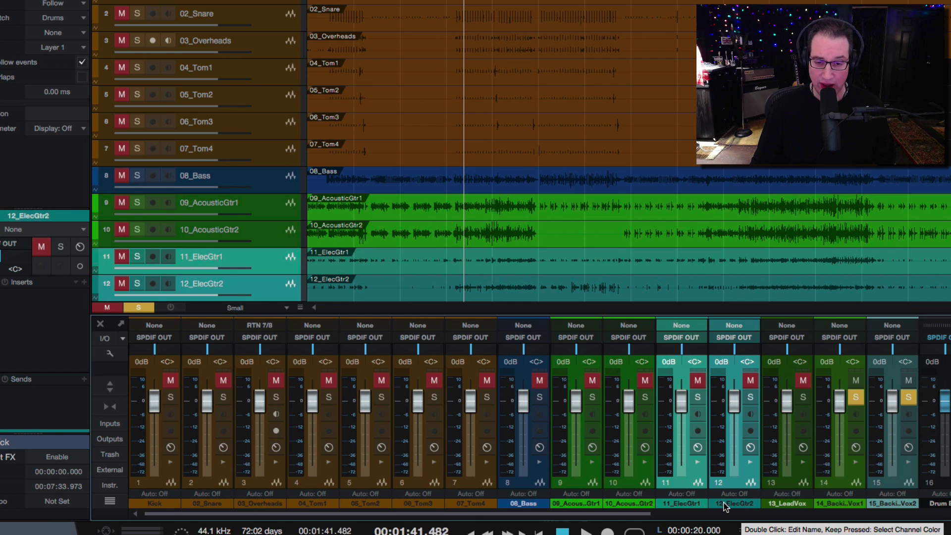
pyautogui.moveTo(724, 505); pyautogui.dragTo(873, 380)
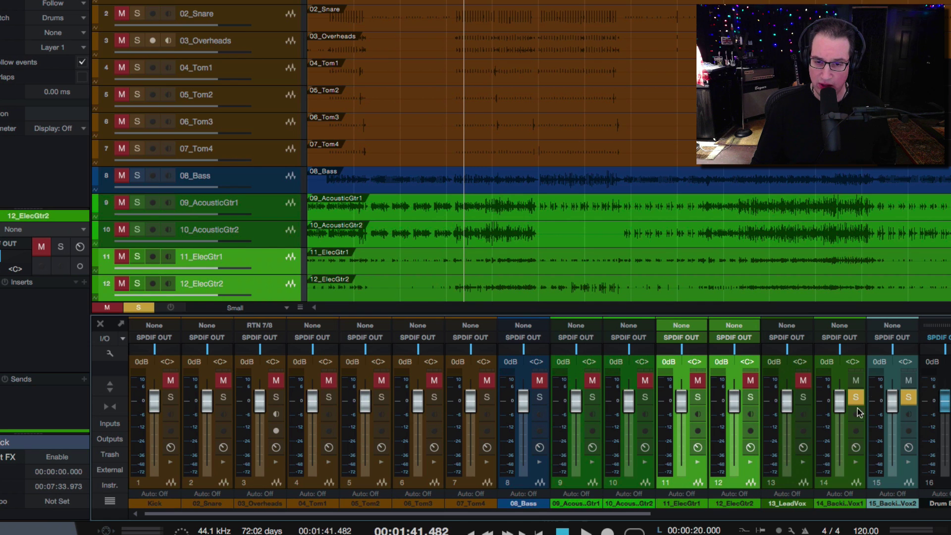
pyautogui.moveTo(737, 505); pyautogui.dragTo(885, 430)
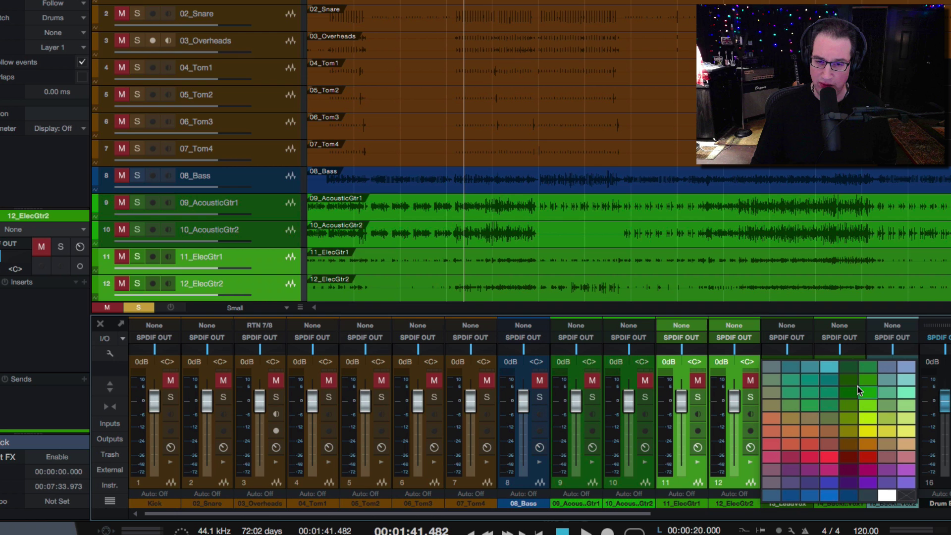
pyautogui.moveTo(851, 370); pyautogui.dragTo(852, 371)
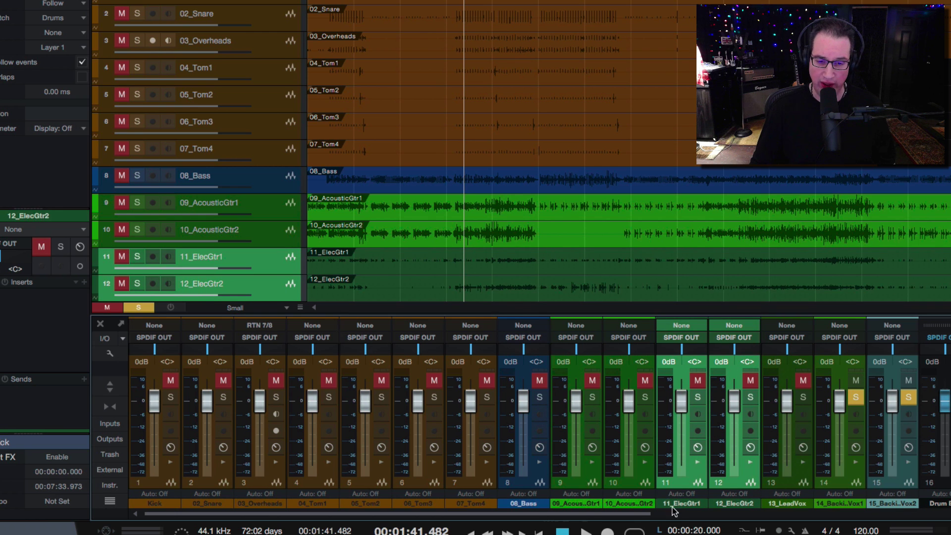
# - Colour the 13_LeadVox channel yellow in the mixer
pyautogui.moveTo(647, 514); pyautogui.dragTo(726, 521)
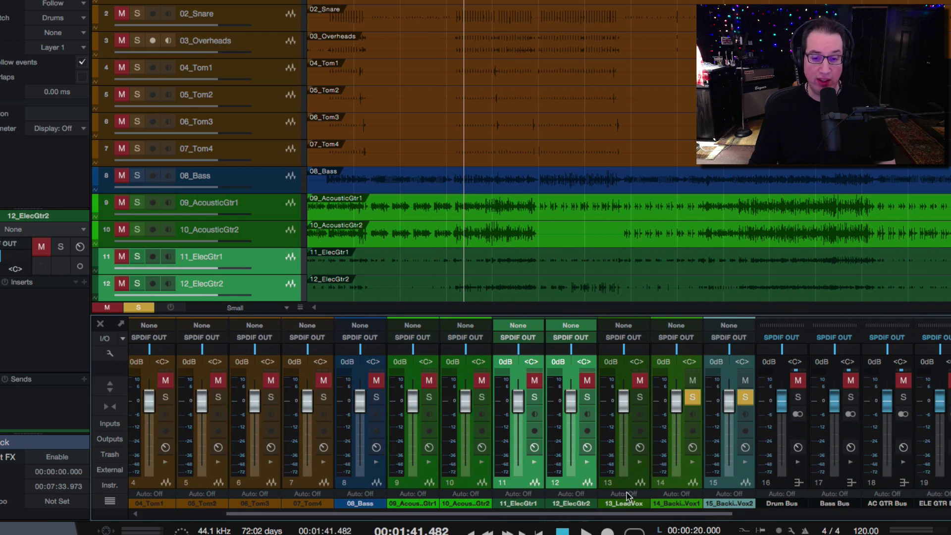
pyautogui.click(639, 483)
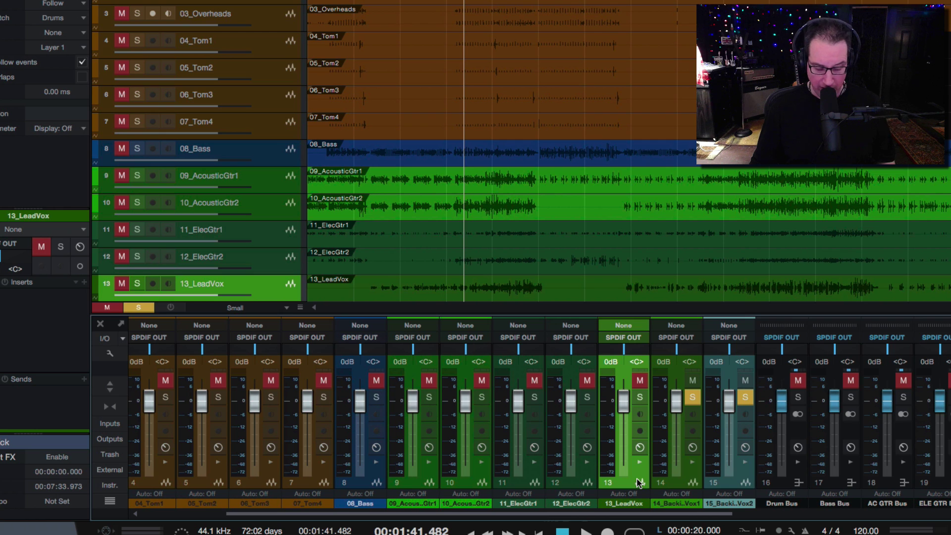
pyautogui.click(631, 504)
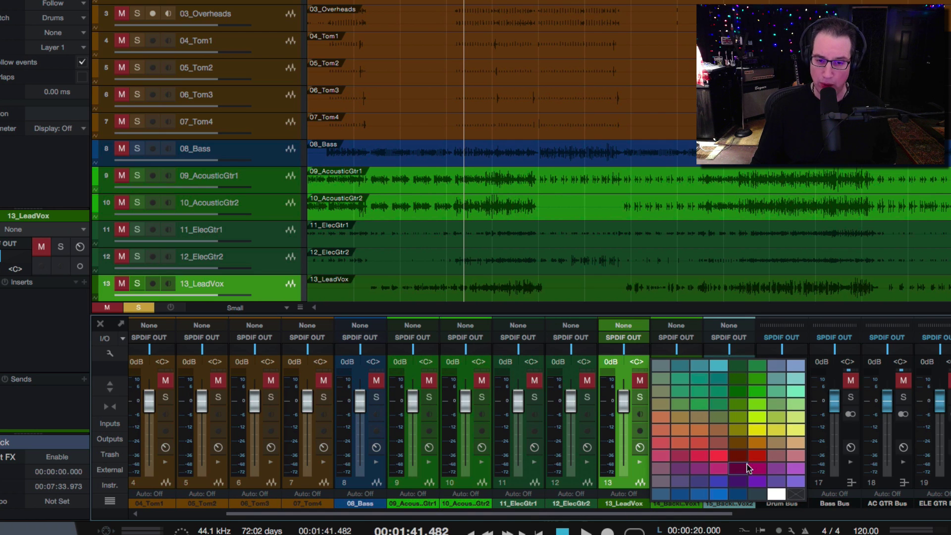
pyautogui.click(757, 430)
# - Colour both backing vocal channels, 14_BackingVox1 and 15_BackingVox2, the same pale yellow-green
pyautogui.click(696, 472)
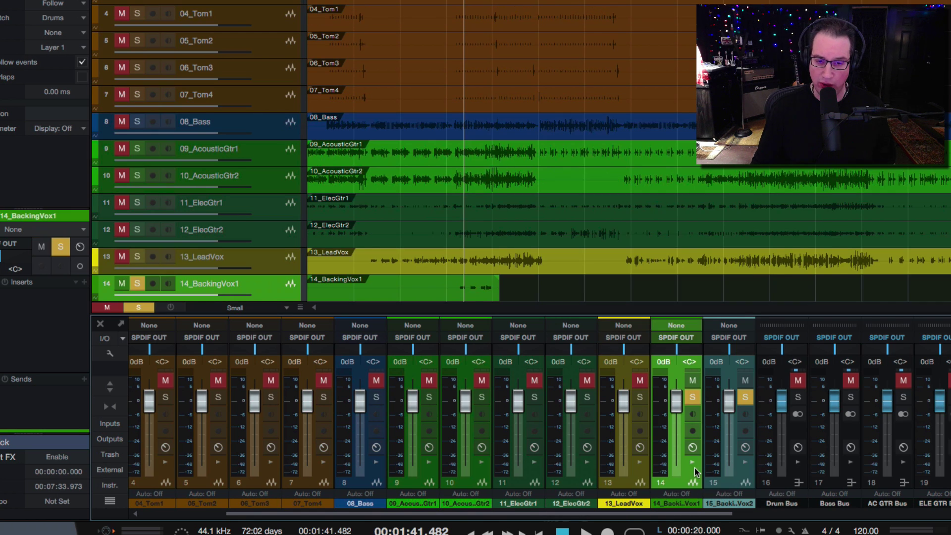
pyautogui.click(738, 478)
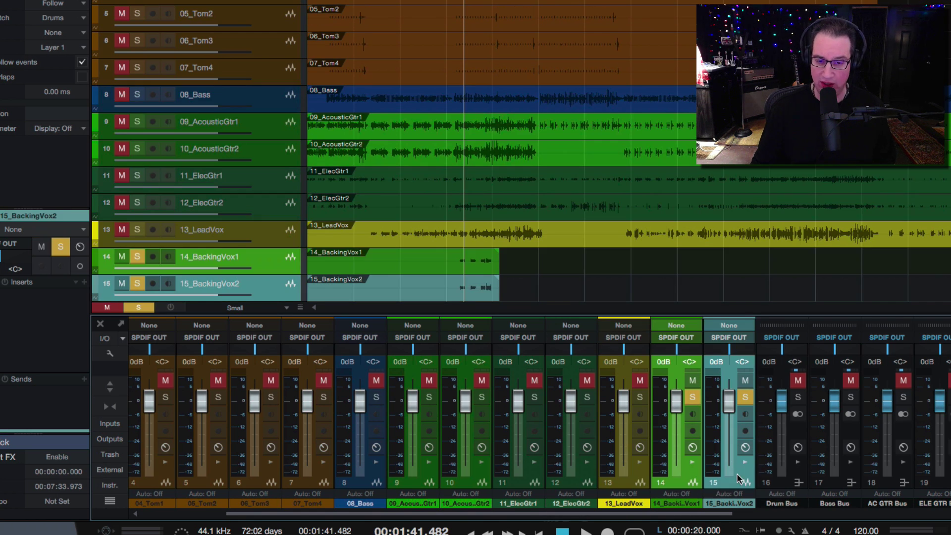
pyautogui.click(729, 504)
pyautogui.click(902, 418)
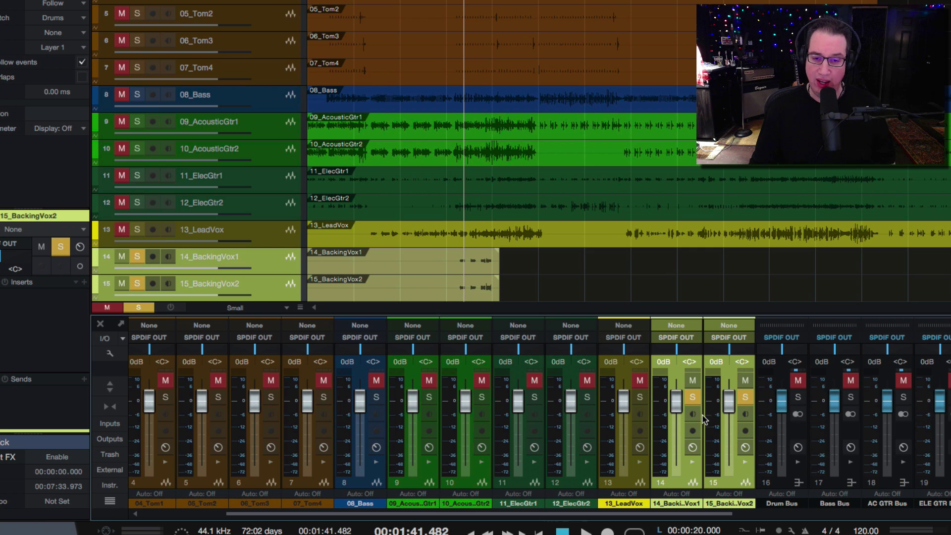
# - Clear the backing vocals' solos and unmute all tracks in the session
pyautogui.click(694, 377)
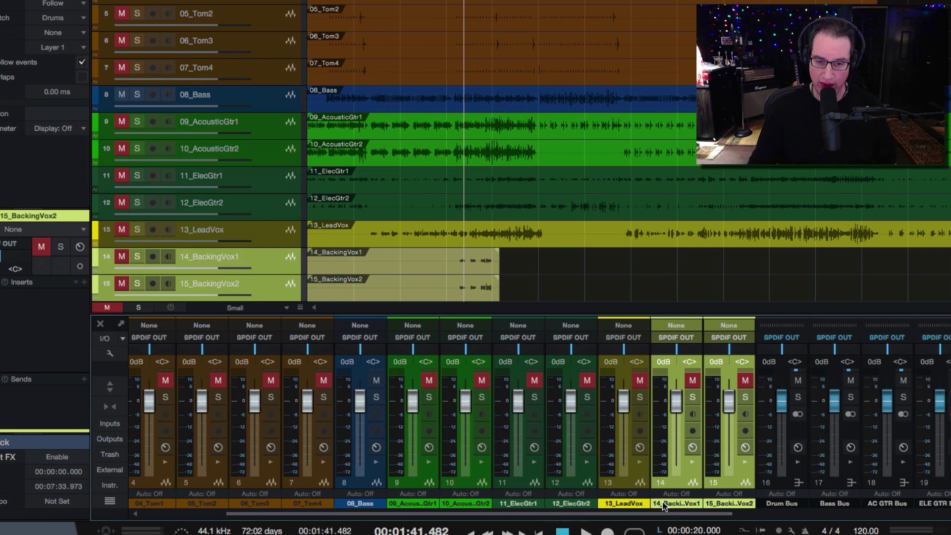
pyautogui.hscroll(-5, 664, 500)
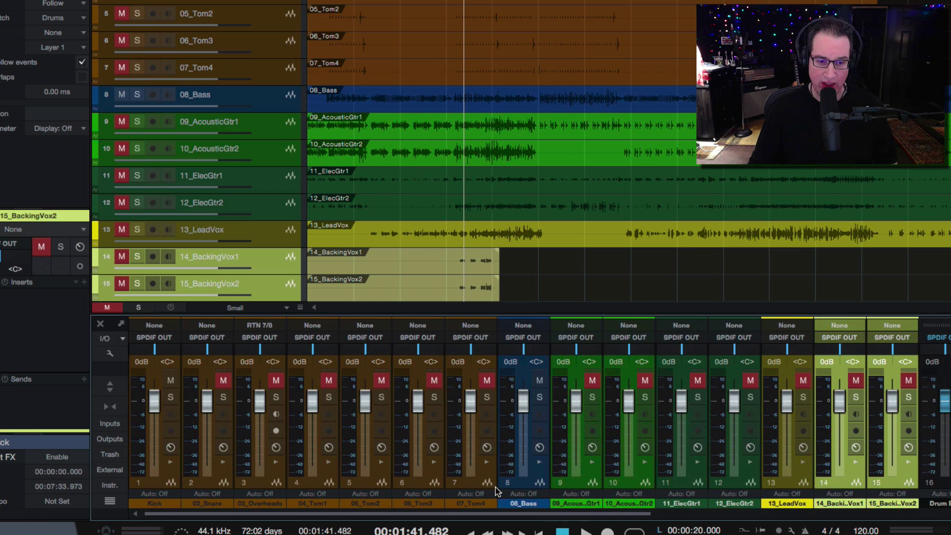
pyautogui.click(105, 308)
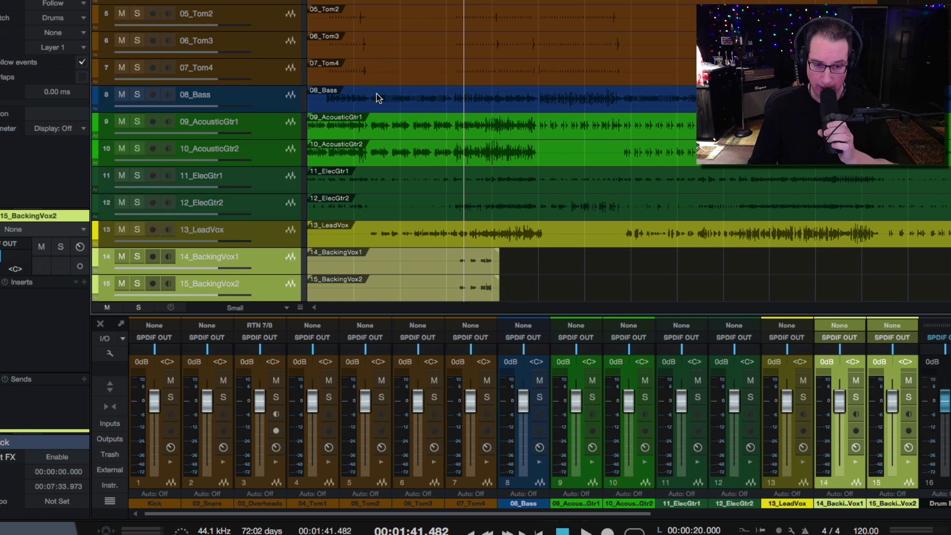
# - Select the mixer channels group by group: the seven drums, the bass, and the acoustic and electric guitars together
pyautogui.moveTo(597, 516); pyautogui.dragTo(453, 510)
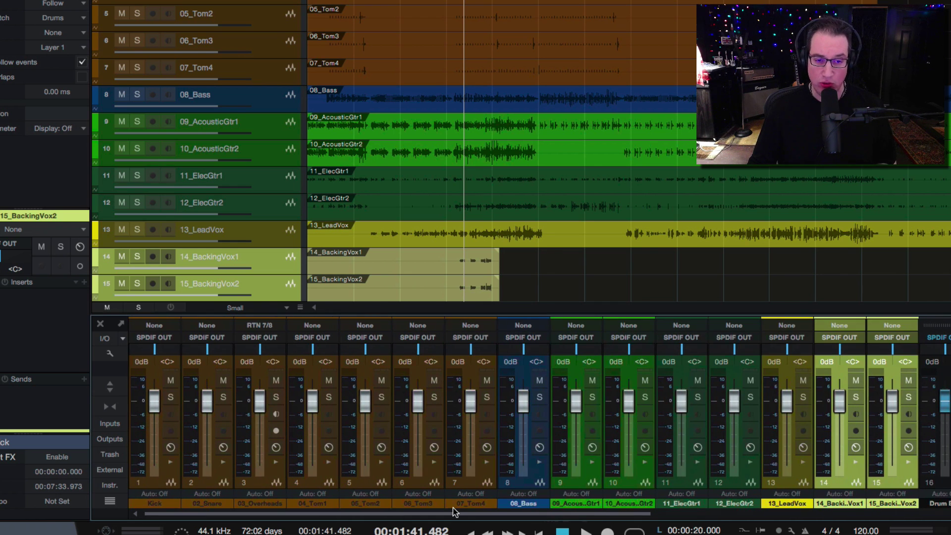
pyautogui.moveTo(243, 418)
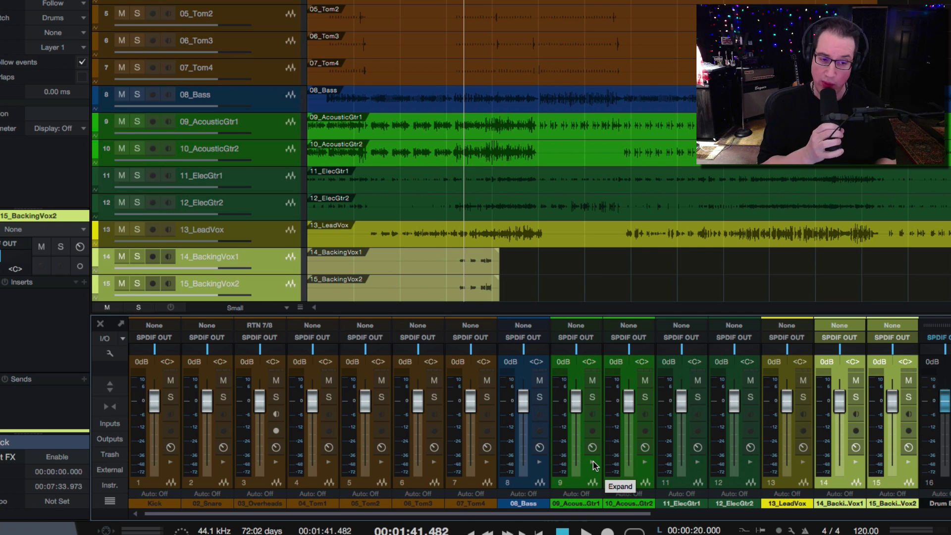
pyautogui.click(170, 481)
pyautogui.keyDown('shift'); pyautogui.click(468, 477); pyautogui.keyUp('shift')
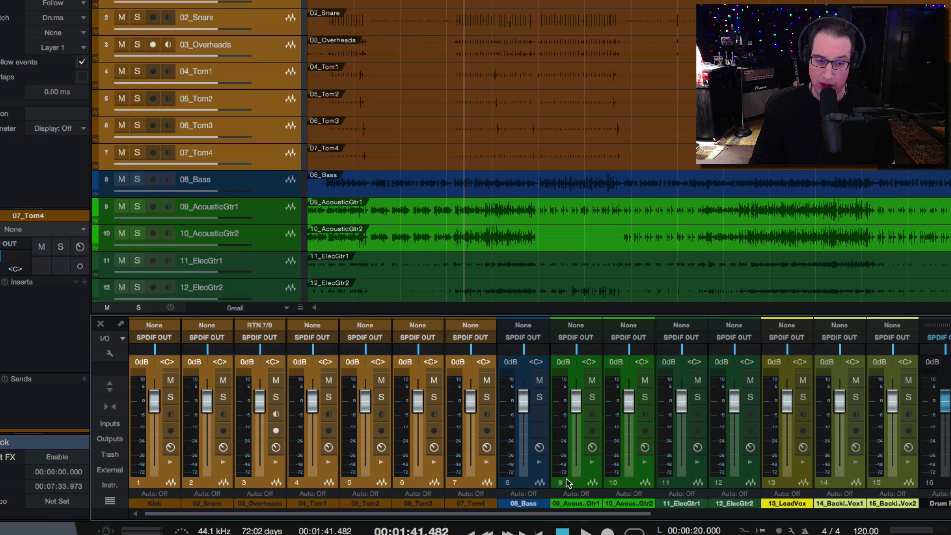
pyautogui.click(530, 479)
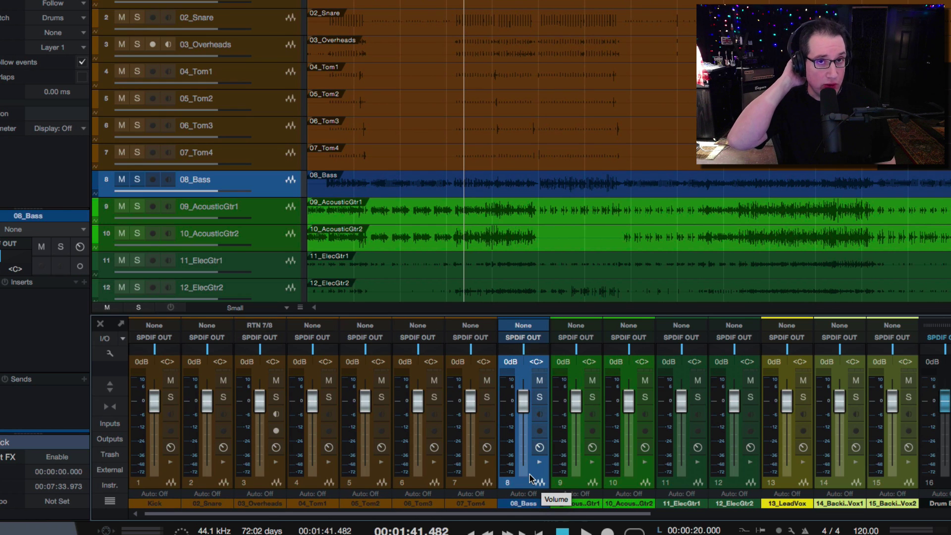
pyautogui.click(584, 479)
pyautogui.keyDown('shift'); pyautogui.click(627, 477); pyautogui.keyUp('shift')
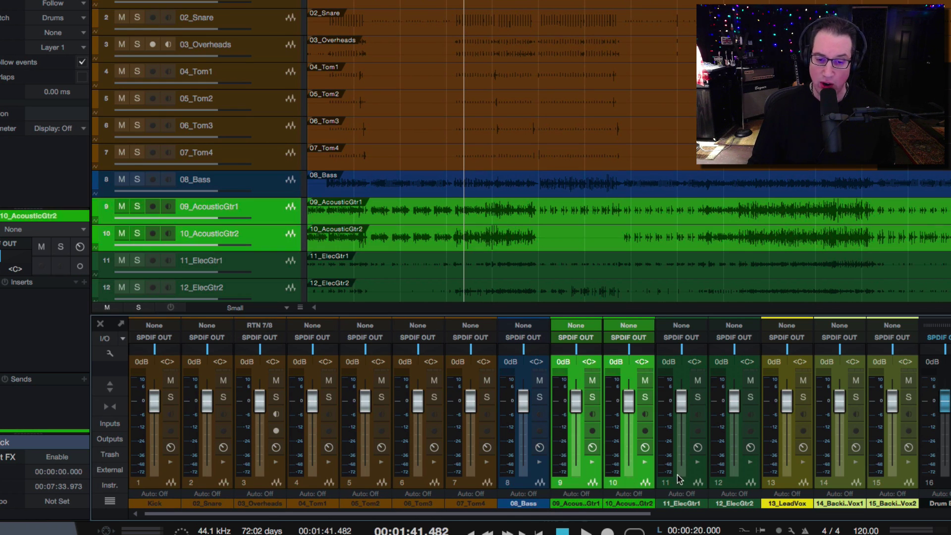
pyautogui.keyDown('shift'); pyautogui.click(676, 475); pyautogui.keyUp('shift')
pyautogui.keyDown('shift'); pyautogui.click(730, 475); pyautogui.keyUp('shift')
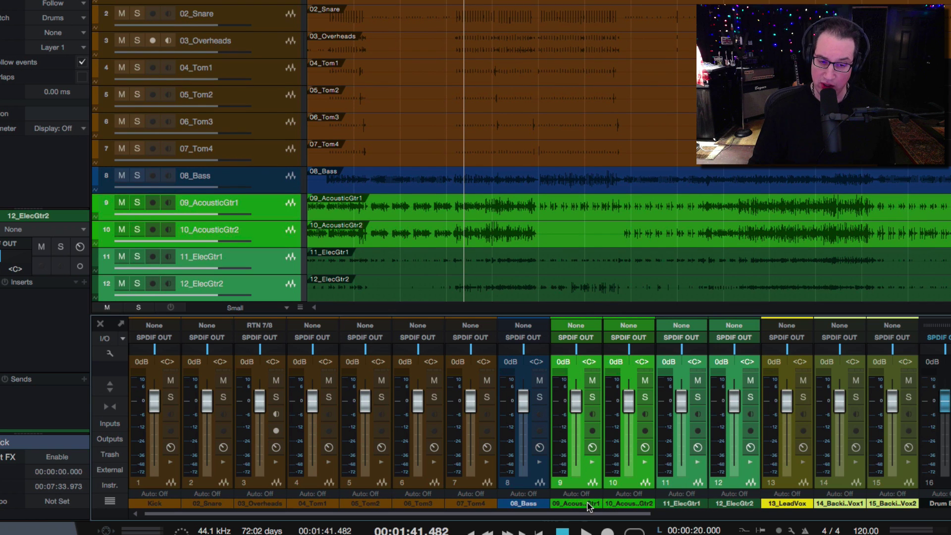
# - Select the 13_LeadVox channel in the mixer
pyautogui.moveTo(576, 517); pyautogui.dragTo(656, 516)
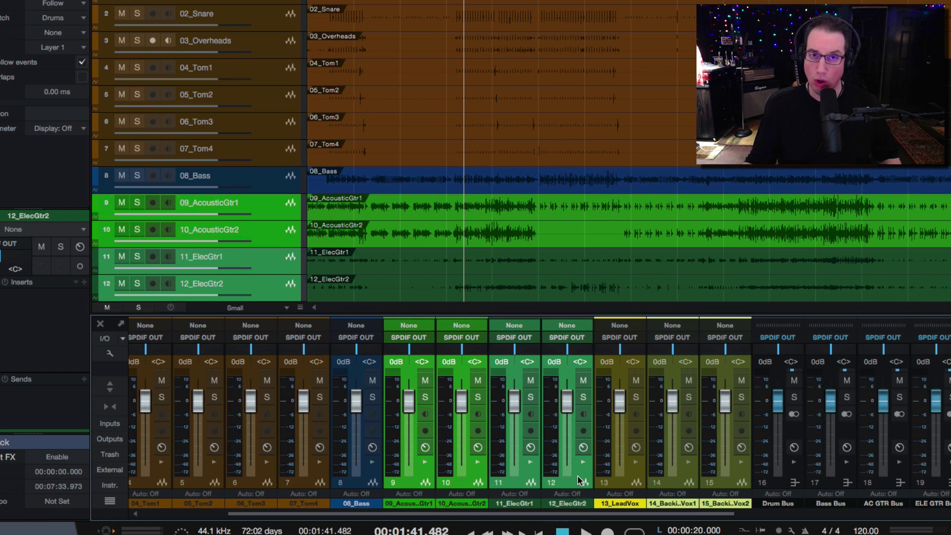
pyautogui.click(640, 485)
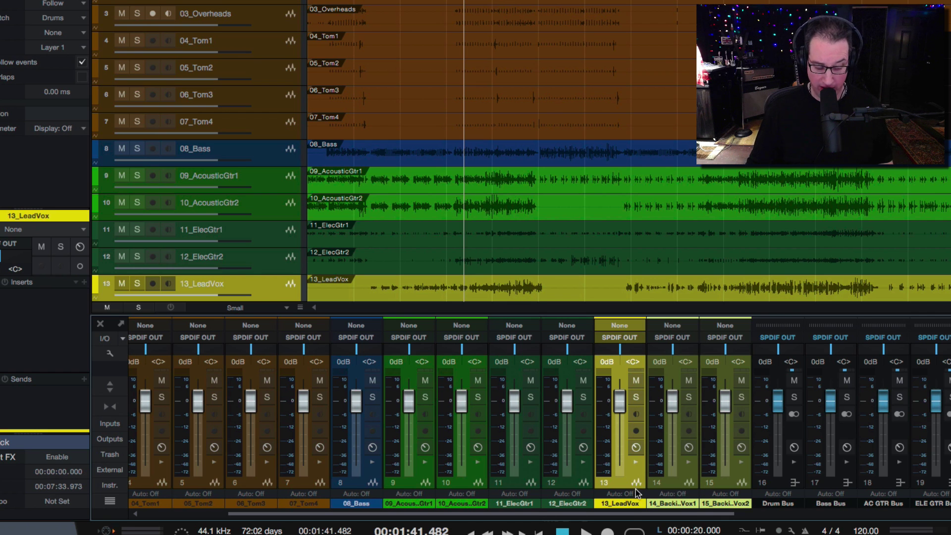
pyautogui.moveTo(631, 515); pyautogui.dragTo(757, 519)
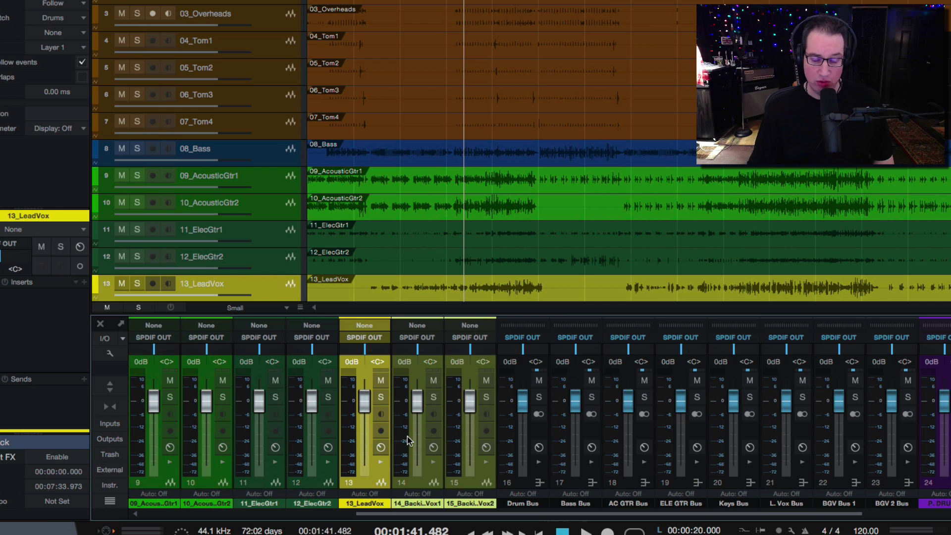
# - Select the eight instrument bus channels together in the mixer, from Drum Bus through BGV 2 Bus
pyautogui.click(534, 493)
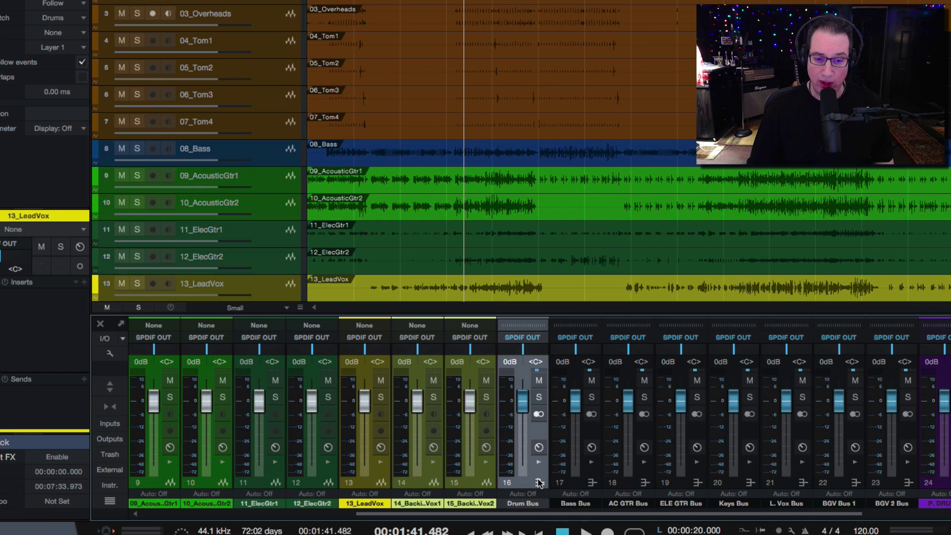
pyautogui.click(592, 477)
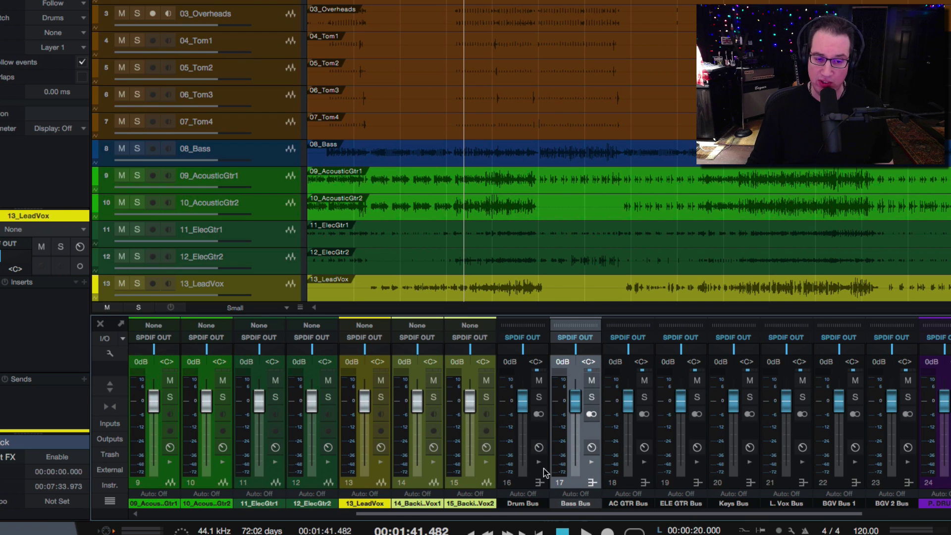
pyautogui.click(545, 473)
pyautogui.rightClick(596, 476)
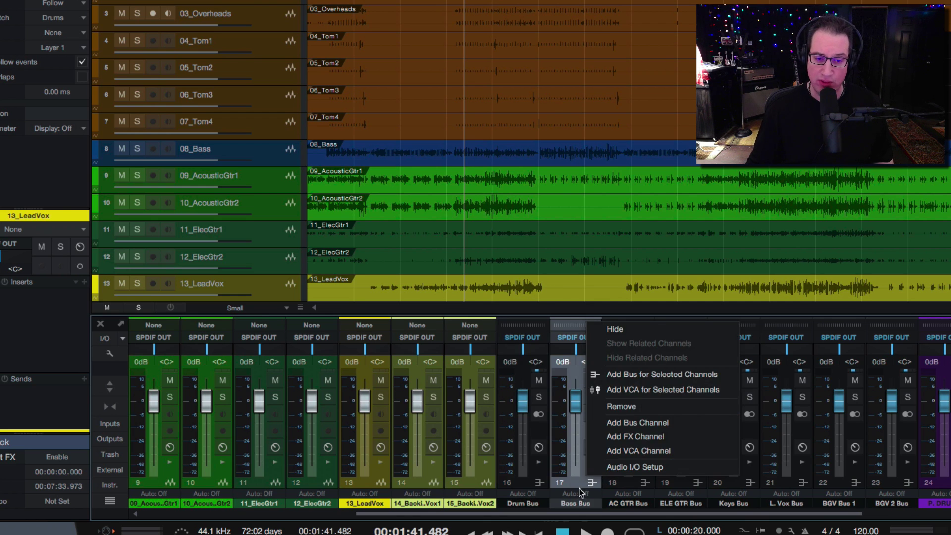
pyautogui.click(577, 488)
pyautogui.click(534, 484)
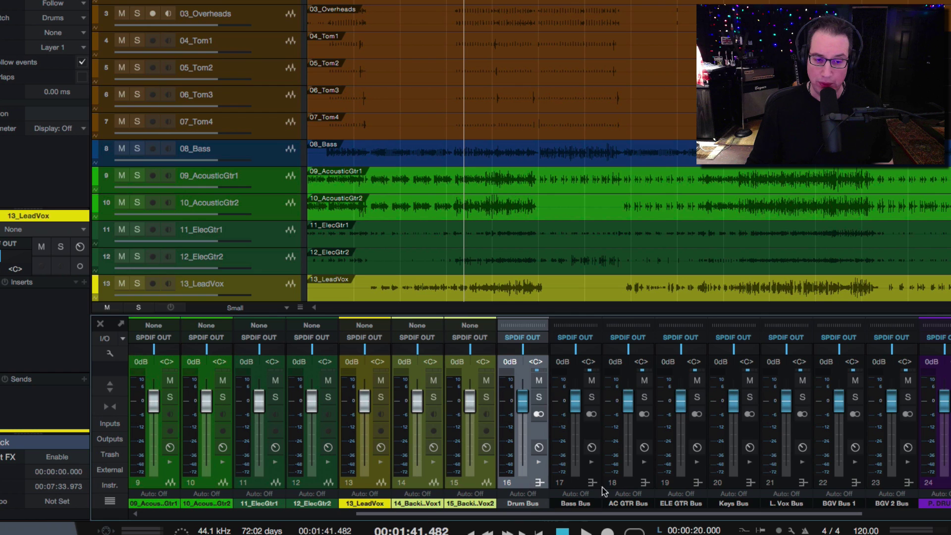
pyautogui.rightClick(898, 488)
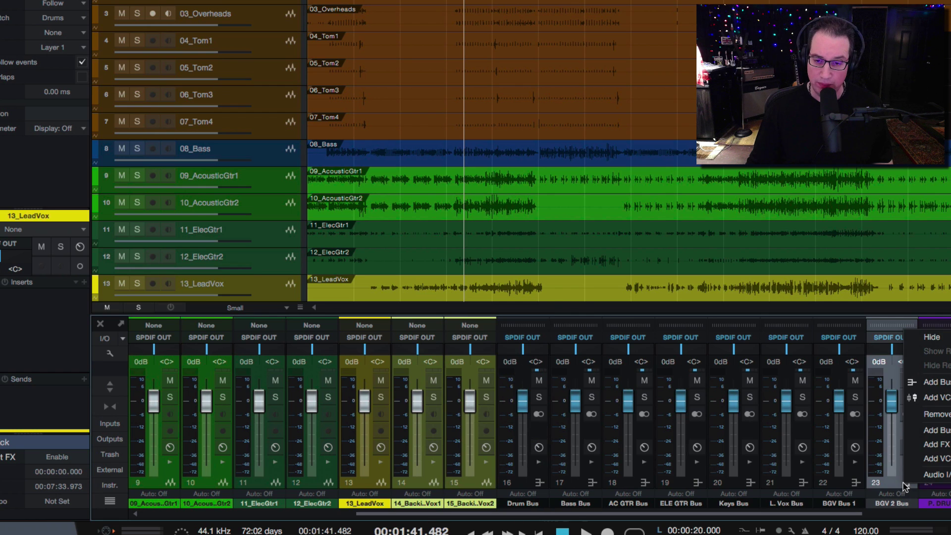
pyautogui.click(533, 480)
pyautogui.click(535, 481)
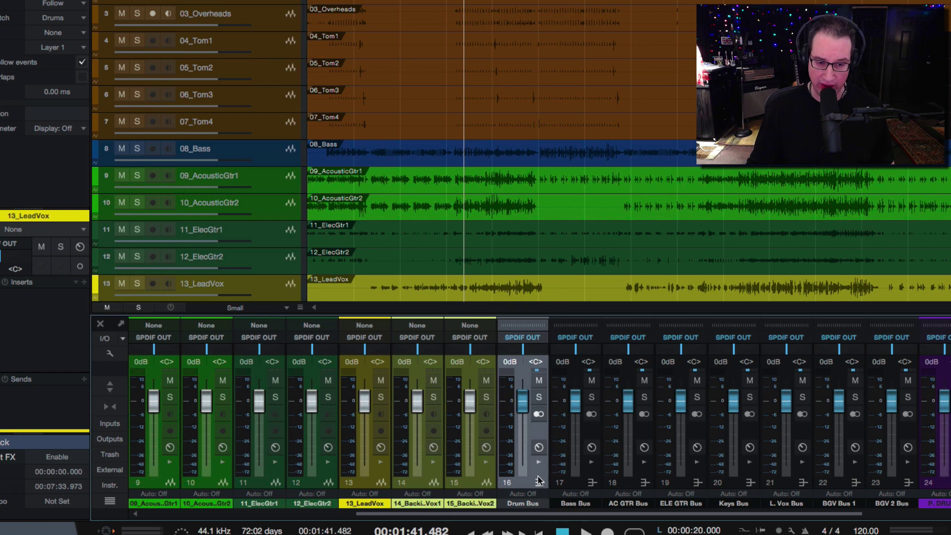
pyautogui.keyDown('shift'); pyautogui.click(912, 480); pyautogui.keyUp('shift')
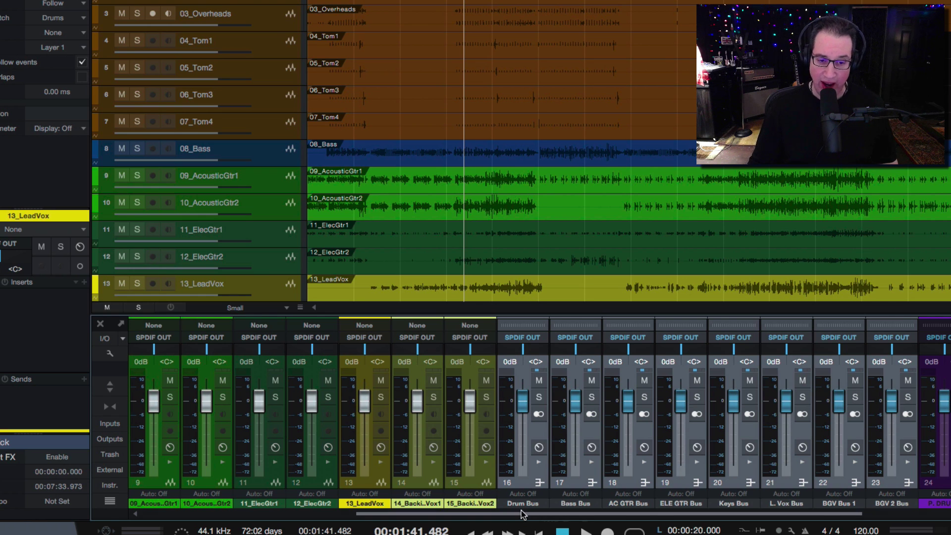
# - Select the seven purple bus channels together in the mixer, from P. DRUMS through P. BGV
pyautogui.hscroll(8, 524, 513)
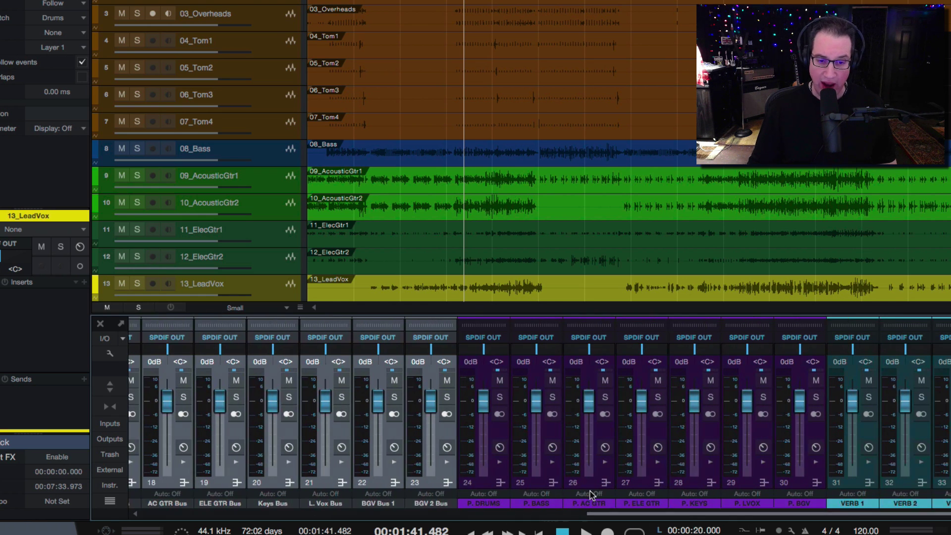
pyautogui.click(500, 480)
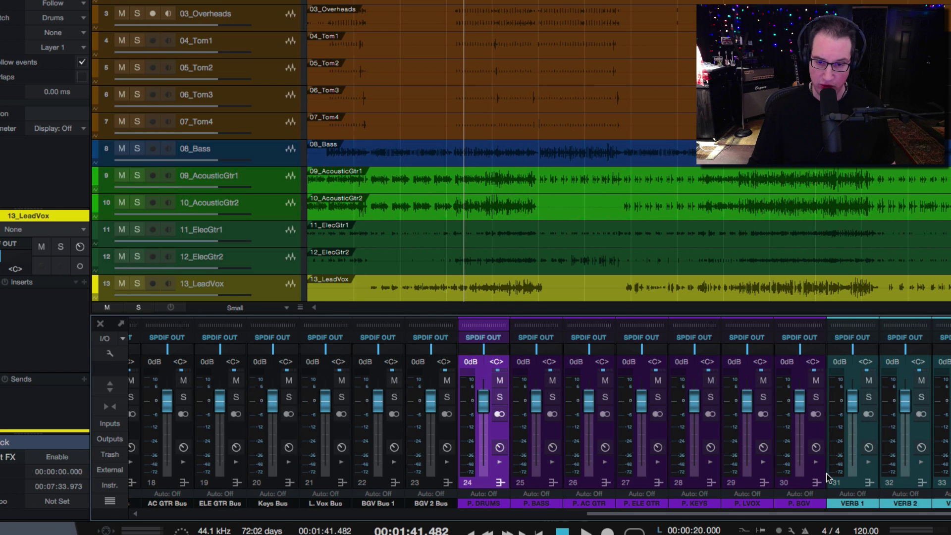
pyautogui.keyDown('shift'); pyautogui.click(816, 479); pyautogui.keyUp('shift')
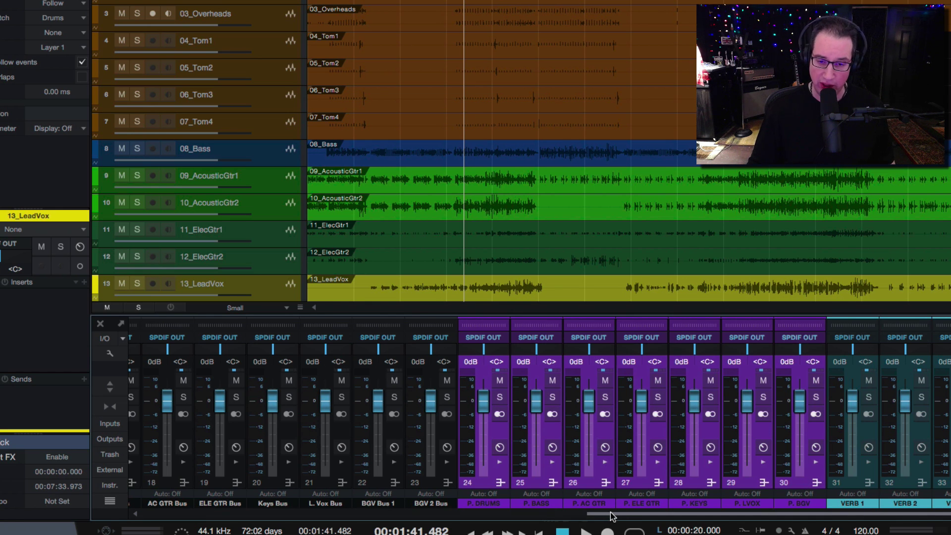
# - Select the seven teal effect channels together in the mixer, from VERB 1 through DELAY 3
pyautogui.moveTo(612, 516); pyautogui.dragTo(743, 516)
pyautogui.click(814, 476)
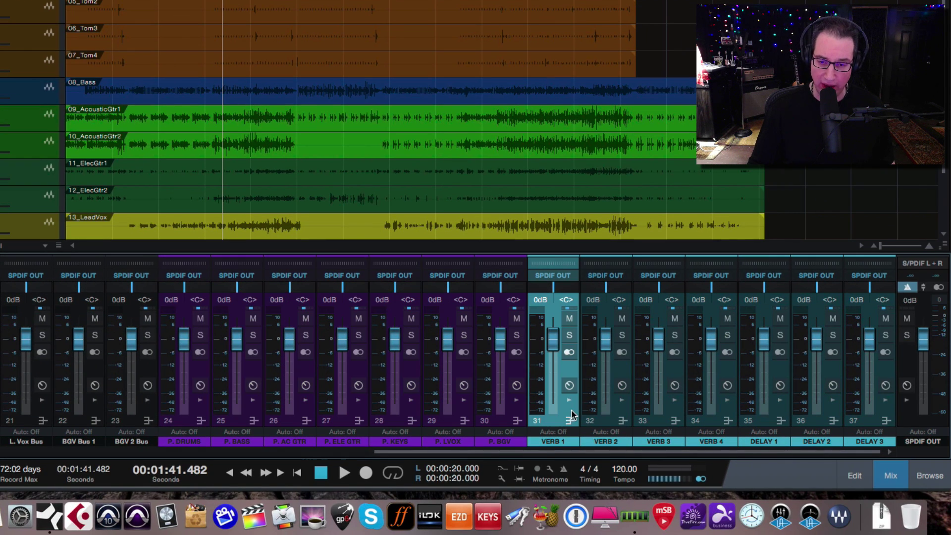
pyautogui.keyDown('shift'); pyautogui.click(889, 417); pyautogui.keyUp('shift')
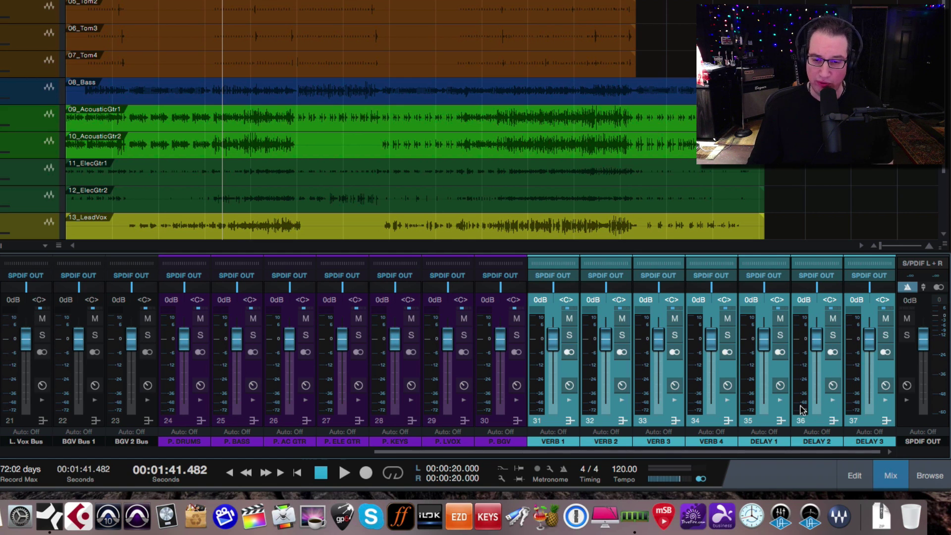
pyautogui.moveTo(739, 453); pyautogui.dragTo(178, 452)
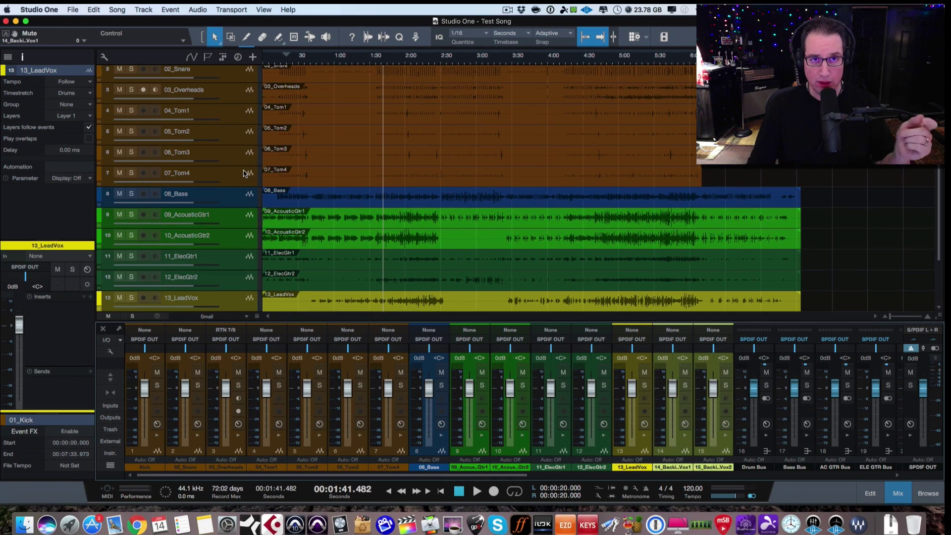
pyautogui.scroll(1, 216, 158)
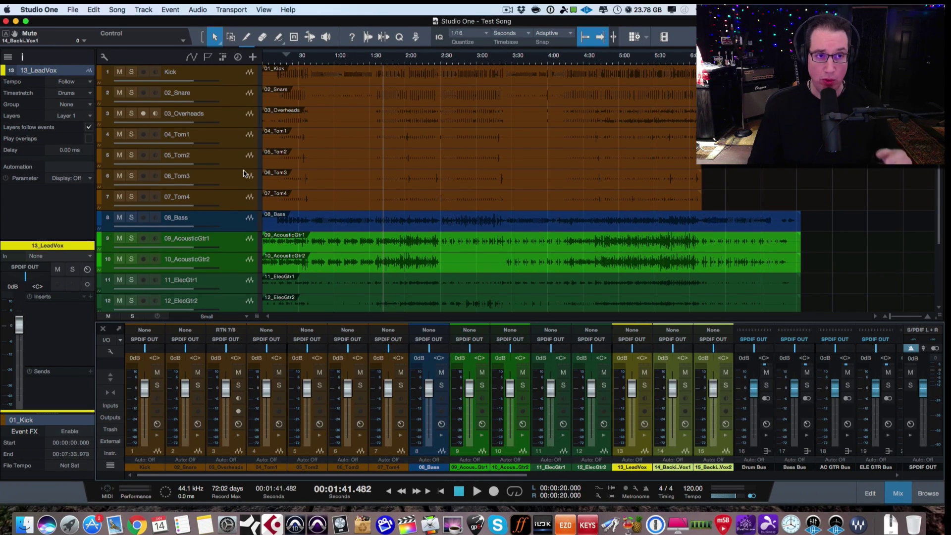
pyautogui.scroll(-4, 248, 168)
pyautogui.scroll(4, 272, 155)
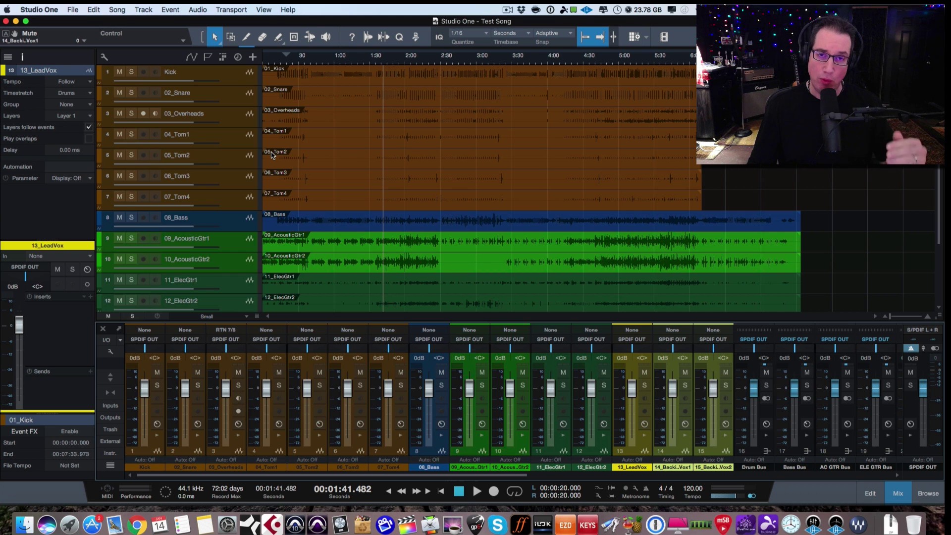
pyautogui.scroll(-4, 339, 156)
pyautogui.scroll(4, 340, 158)
pyautogui.scroll(-4, 340, 157)
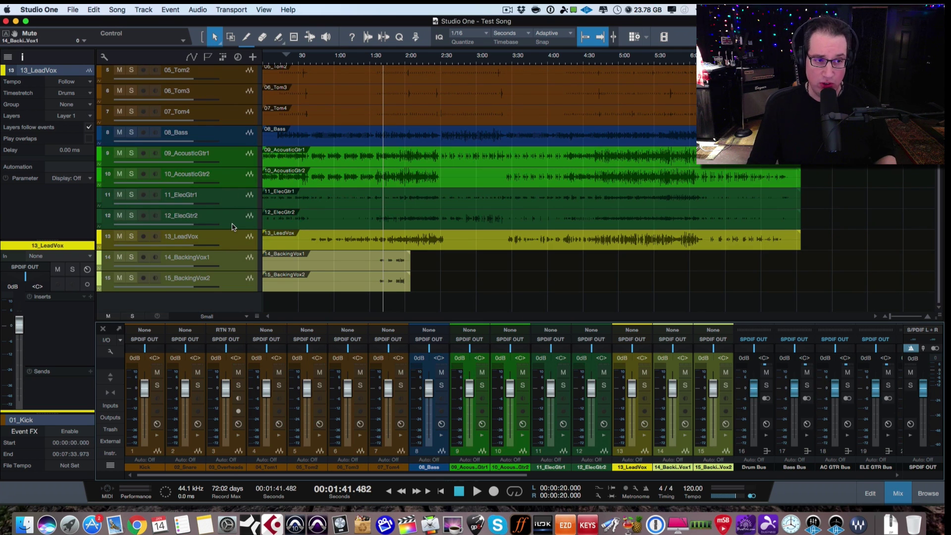
# - Pack the seven drum tracks, from Kick through 07_Tom4, into a folder track
pyautogui.scroll(4, 237, 243)
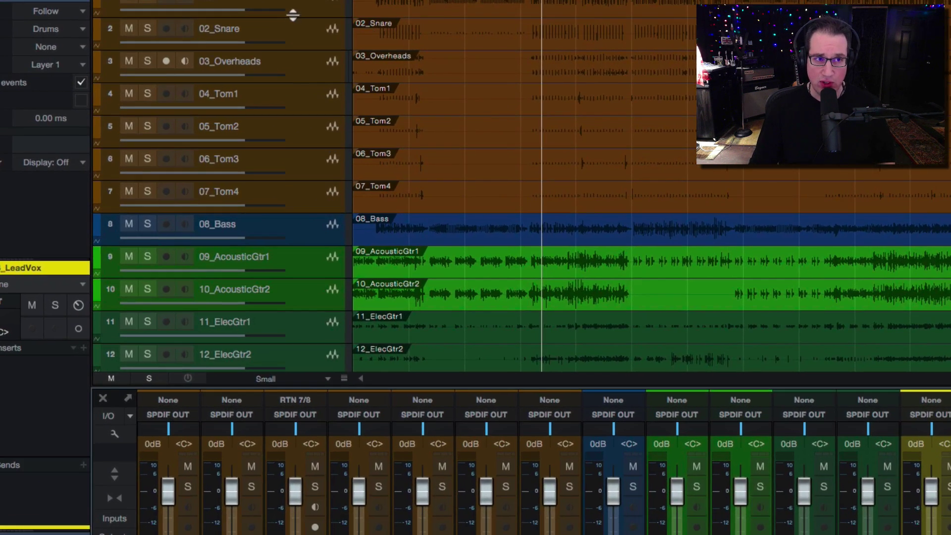
pyautogui.click(239, 69)
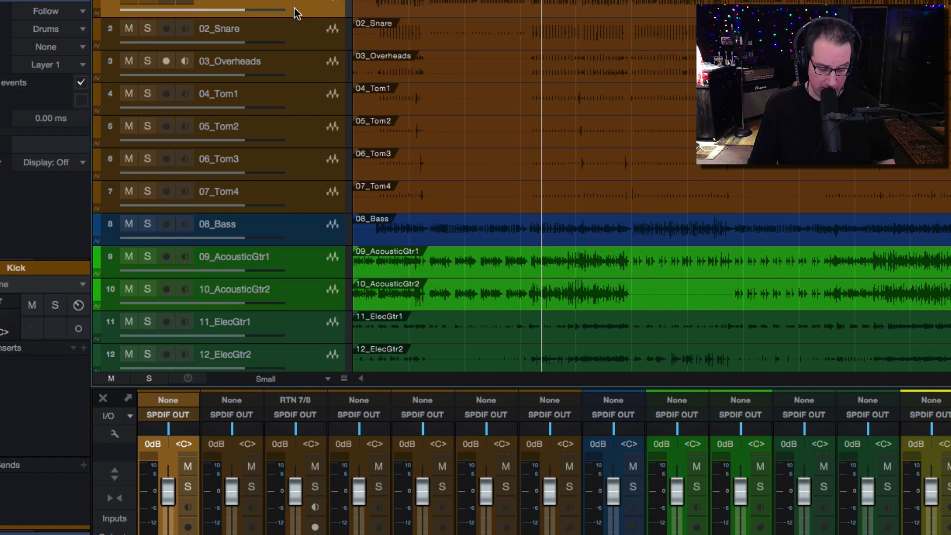
pyautogui.keyDown('shift'); pyautogui.click(304, 193); pyautogui.keyUp('shift')
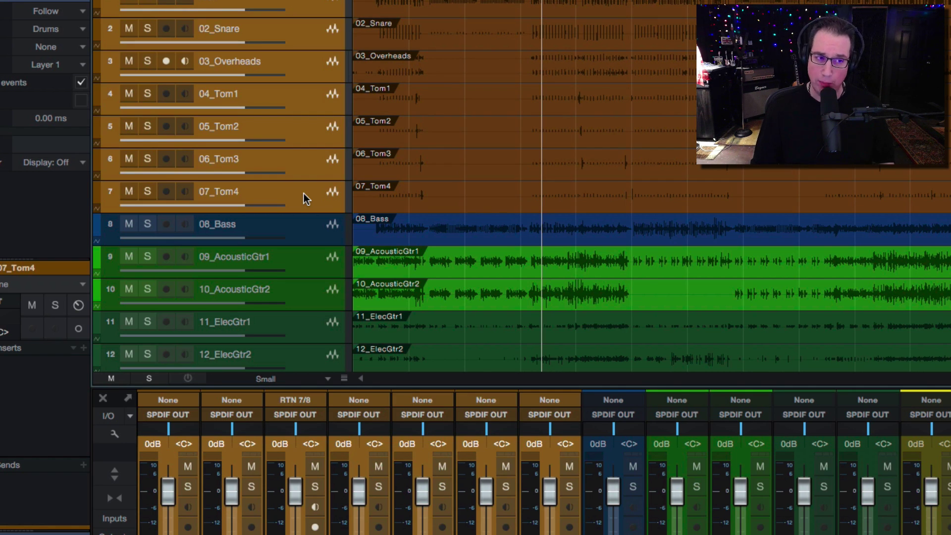
pyautogui.rightClick(303, 195)
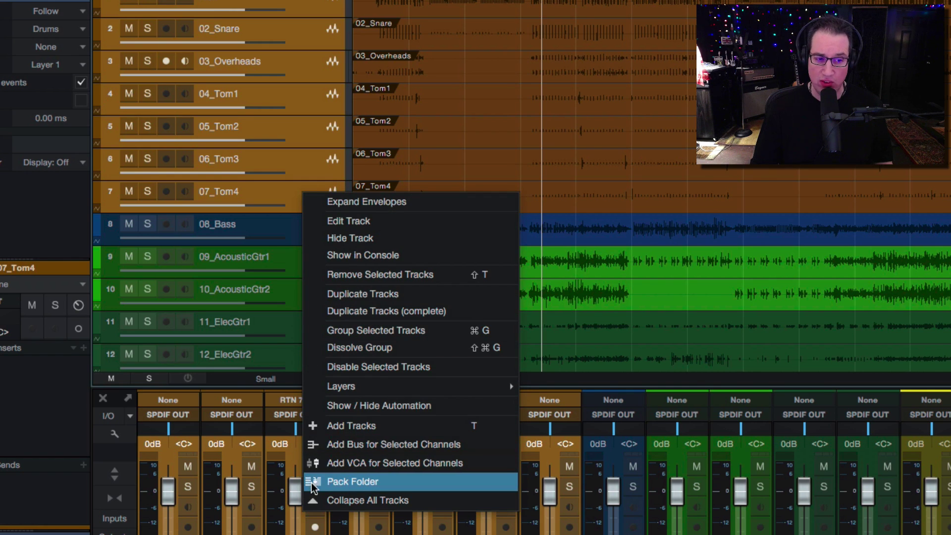
pyautogui.click(353, 481)
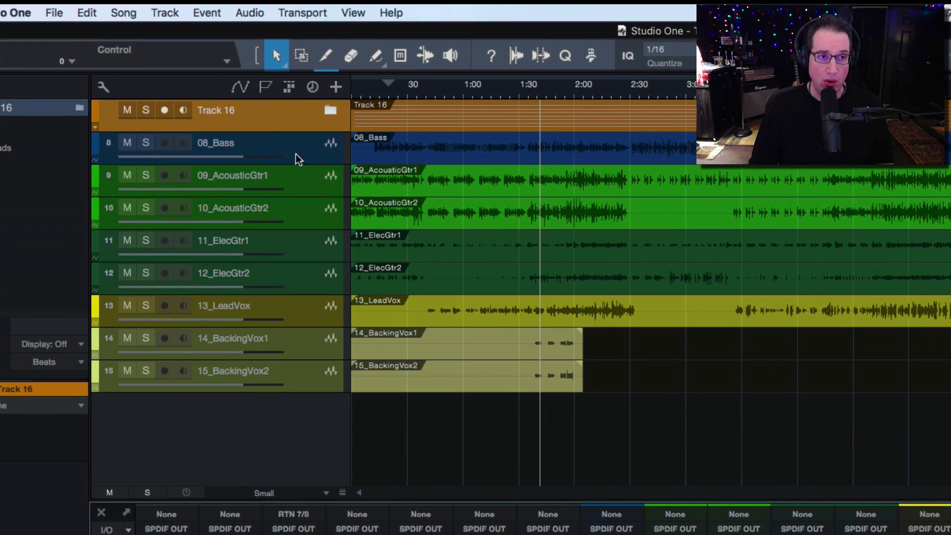
# - Expand the new drum folder track and rename it DRUMS
pyautogui.click(332, 107)
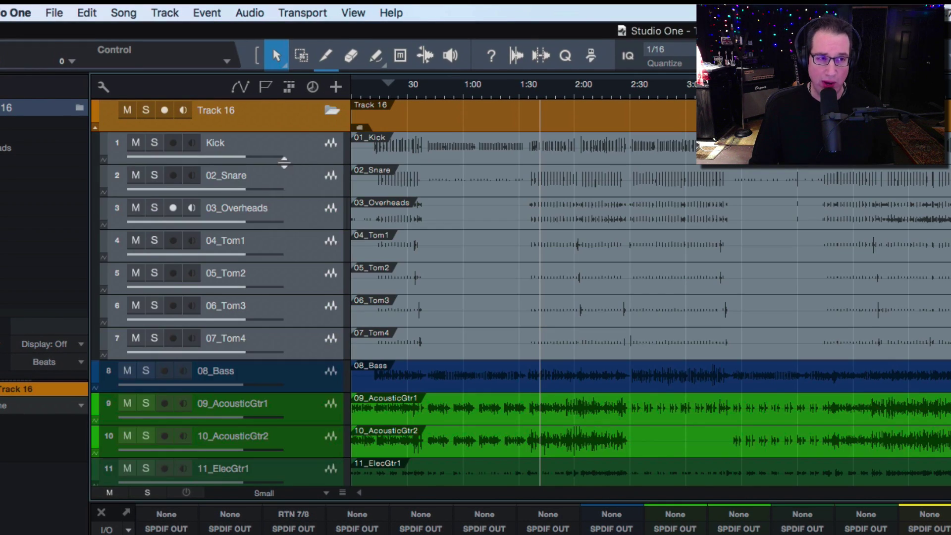
pyautogui.click(334, 109)
pyautogui.click(331, 113)
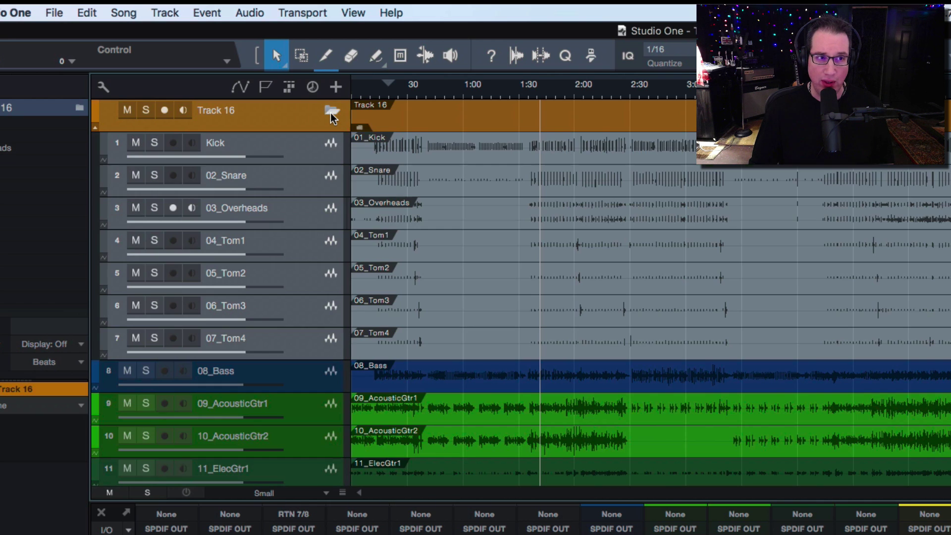
pyautogui.doubleClick(226, 110)
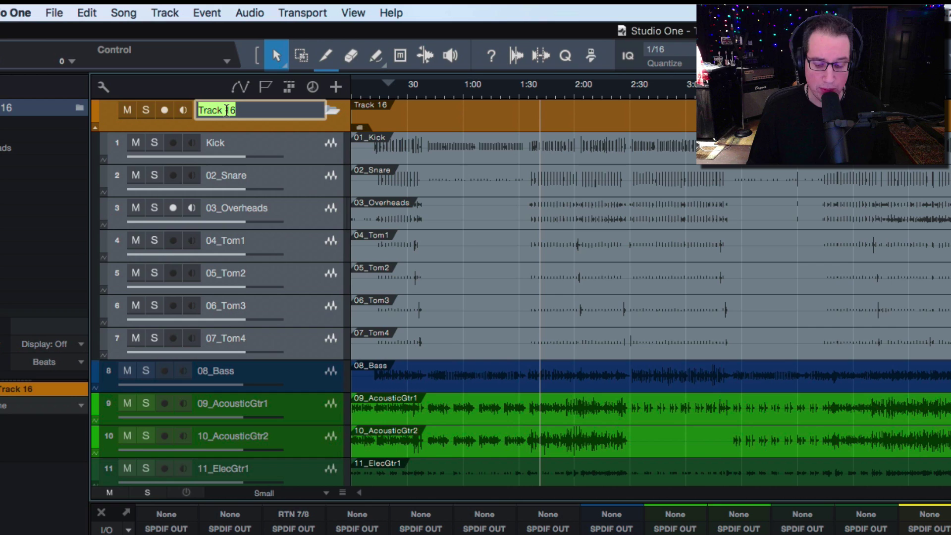
pyautogui.write('DRUM')
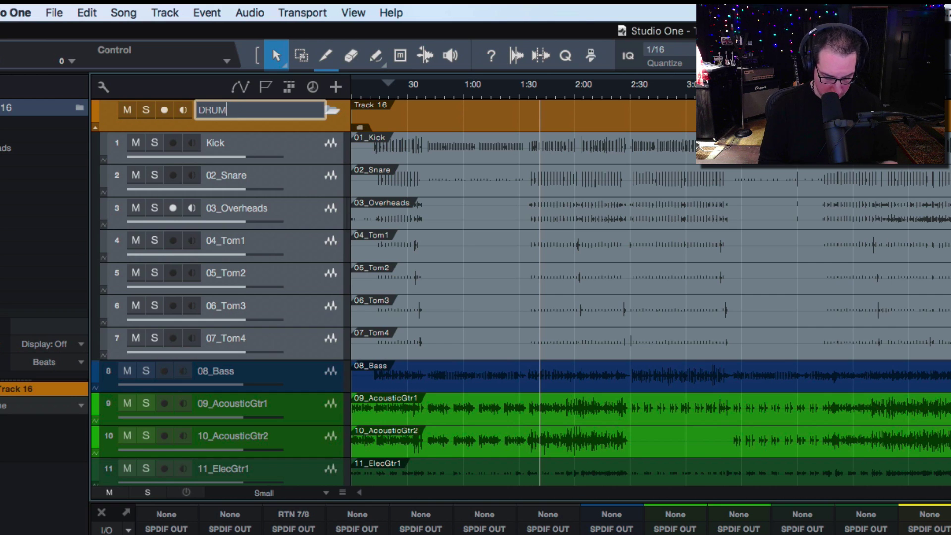
pyautogui.write('S')
pyautogui.press('Return')
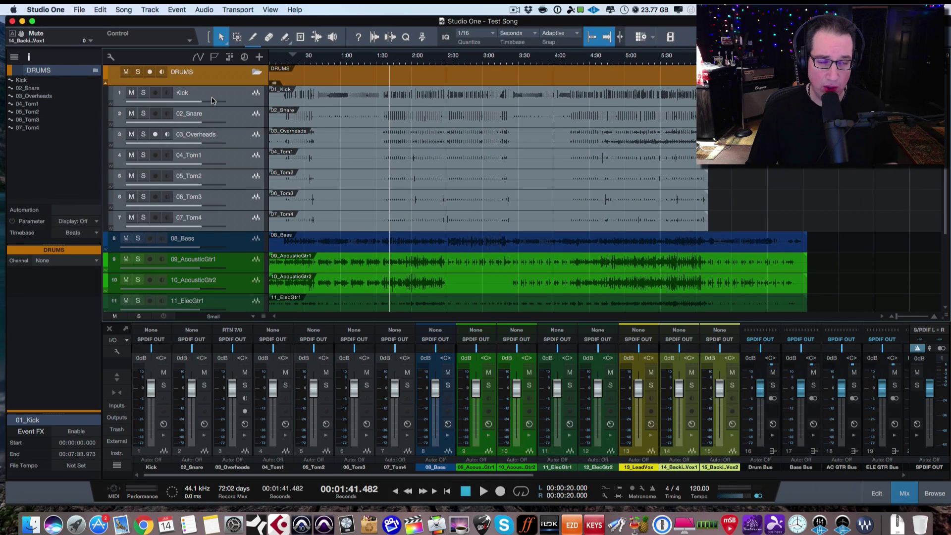
# - Colour the seven tracks inside the DRUMS folder, Kick through 07_Tom4, orange-brown to match the folder
pyautogui.click(263, 156)
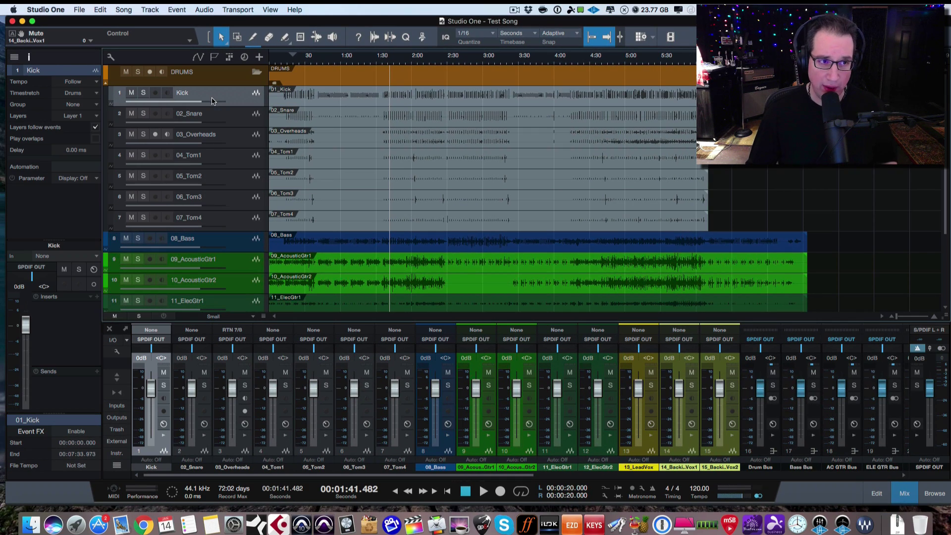
pyautogui.keyDown('shift'); pyautogui.click(254, 219); pyautogui.keyUp('shift')
pyautogui.click(112, 222)
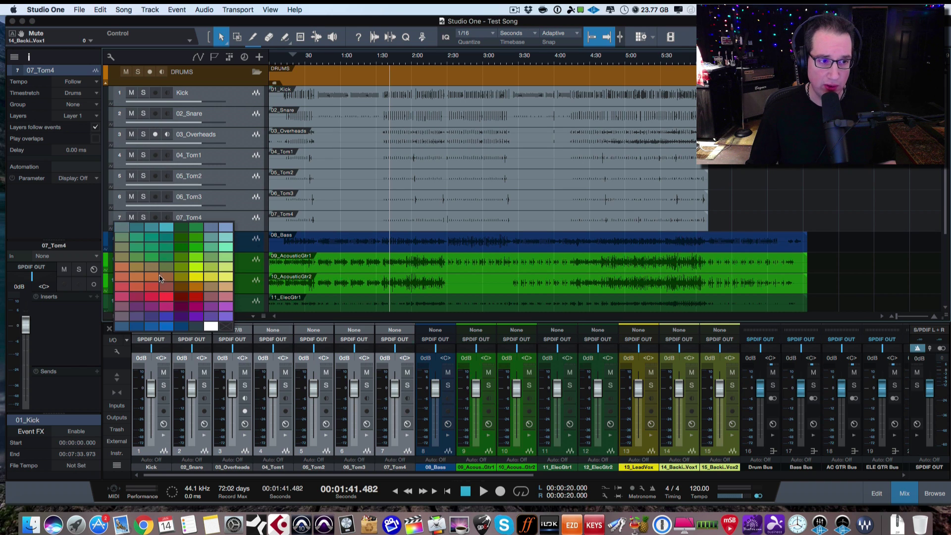
pyautogui.click(180, 287)
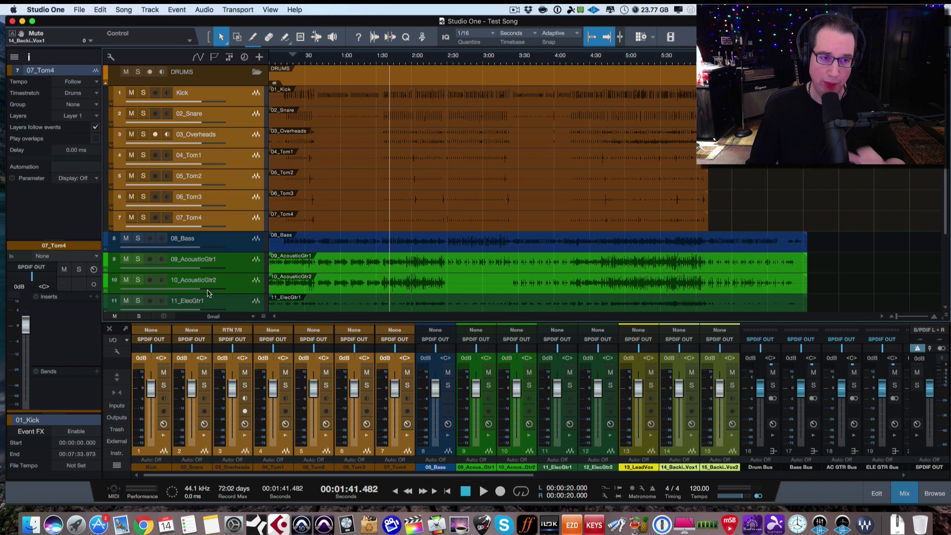
# - Collapse the DRUMS folder track to hide its seven drum tracks in the arrangement
pyautogui.click(258, 73)
pyautogui.click(257, 74)
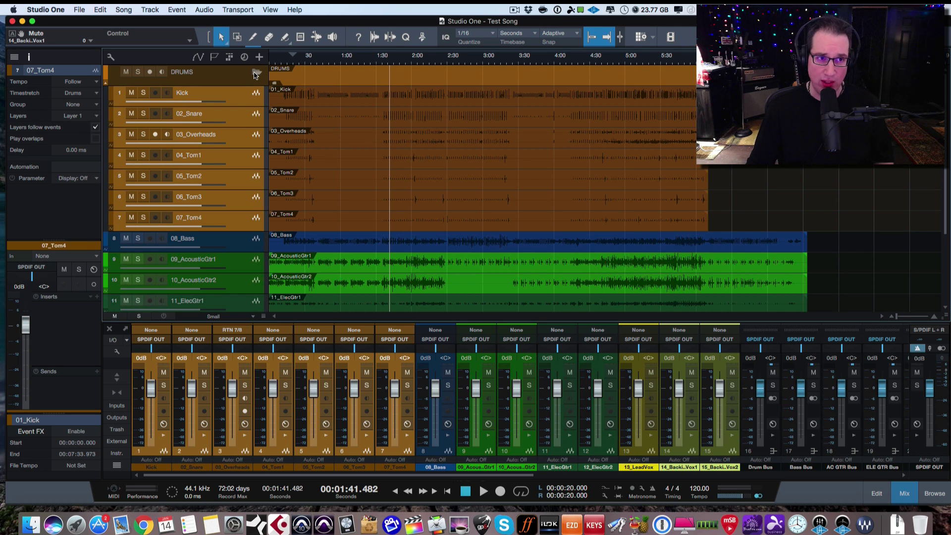
pyautogui.click(255, 74)
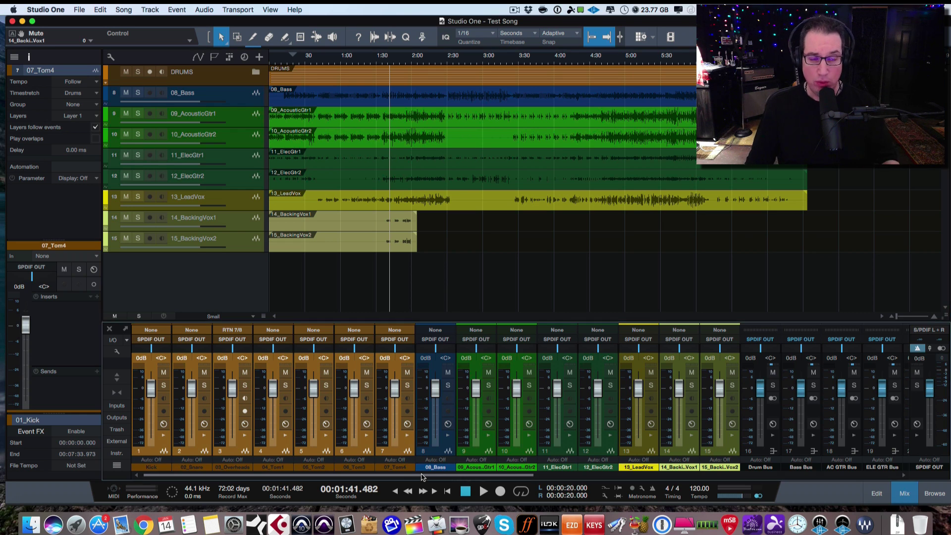
pyautogui.moveTo(421, 476); pyautogui.dragTo(393, 452)
pyautogui.click(409, 454)
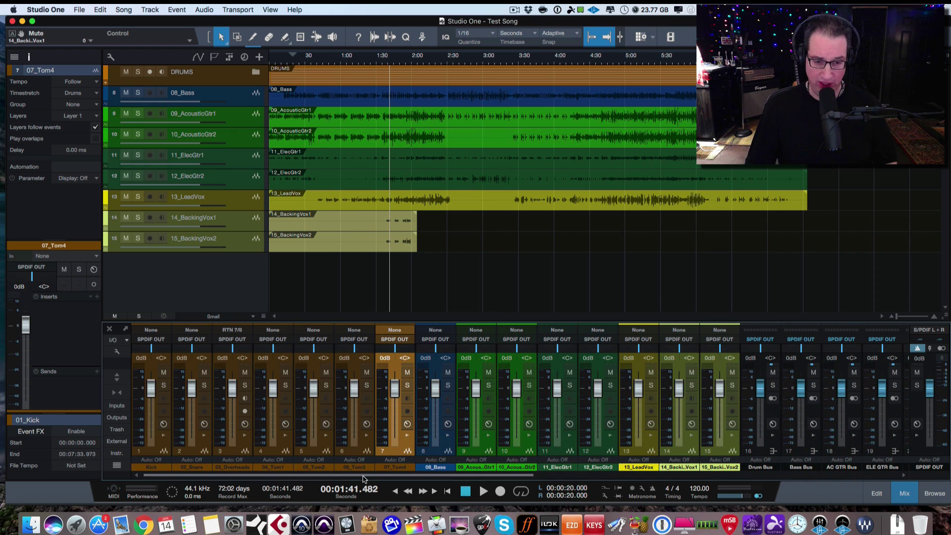
pyautogui.click(163, 456)
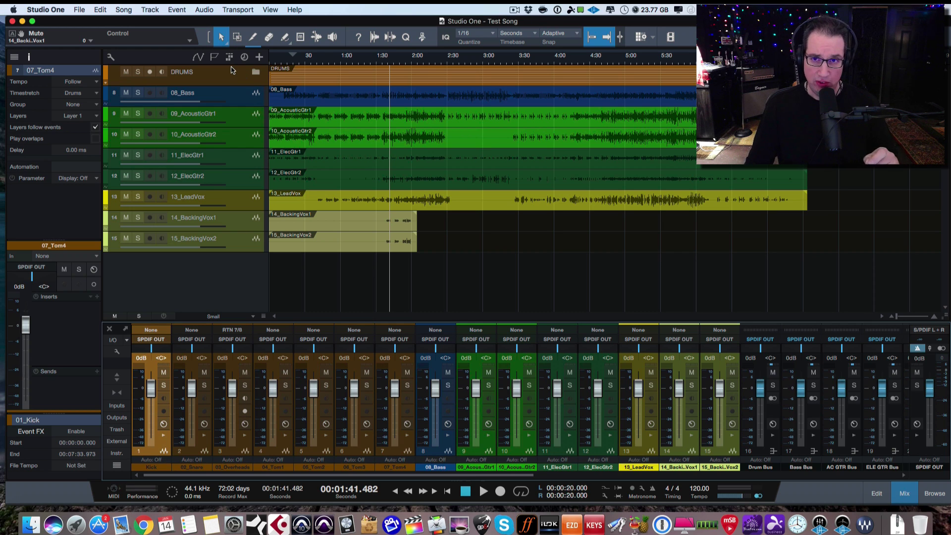
# - Move the playback cursor to several positions along the timeline ruler, ending just before the 2:00 mark
pyautogui.click(374, 57)
pyautogui.click(434, 59)
pyautogui.click(483, 60)
pyautogui.click(414, 61)
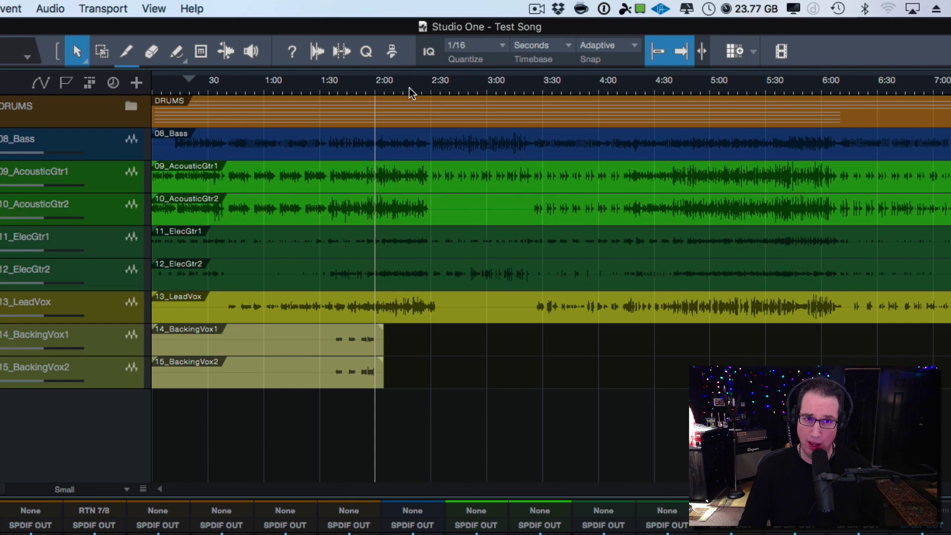
# - Switch the timeline ruler's timebase to Samples and move the playback cursor to an earlier point in the song
pyautogui.rightClick(380, 86)
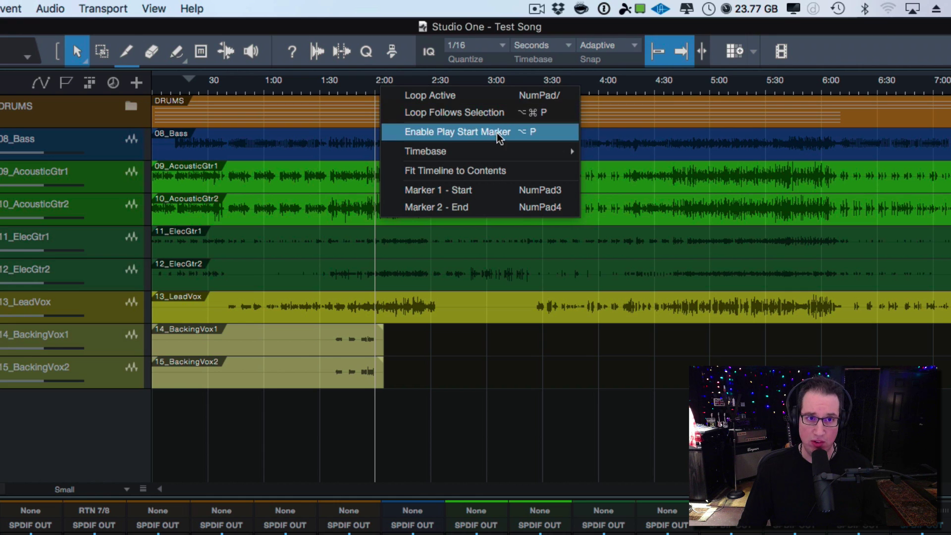
pyautogui.moveTo(559, 154)
pyautogui.click(628, 170)
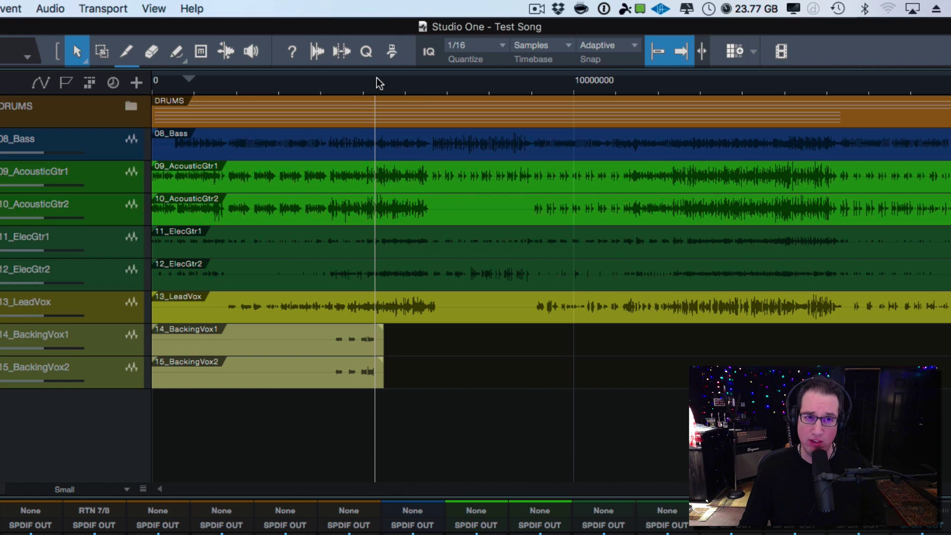
pyautogui.click(325, 82)
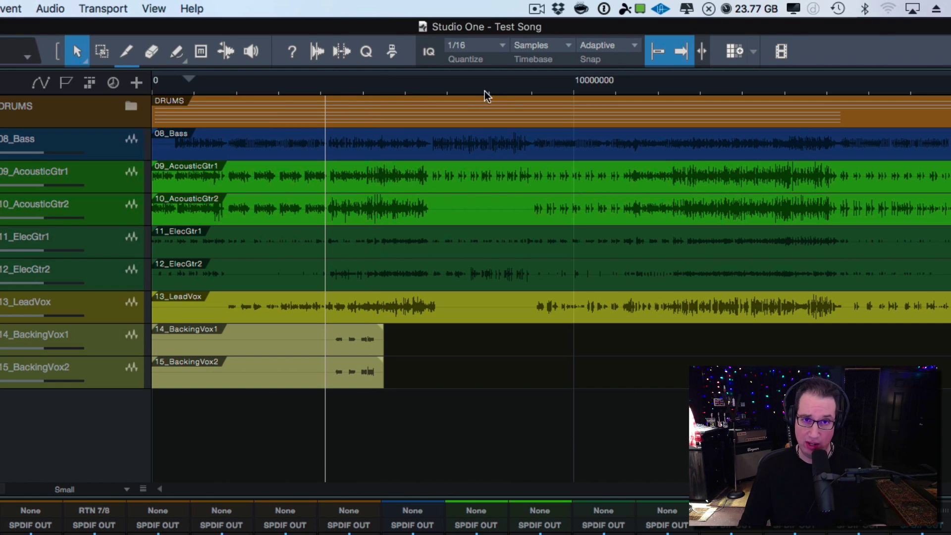
# - Change the timeline ruler's timebase to Bars
pyautogui.rightClick(340, 86)
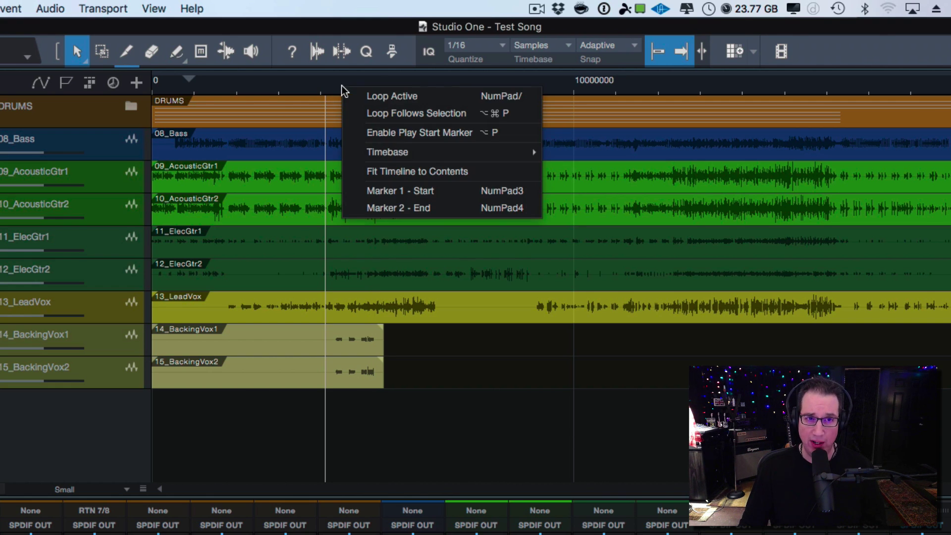
pyautogui.moveTo(419, 154)
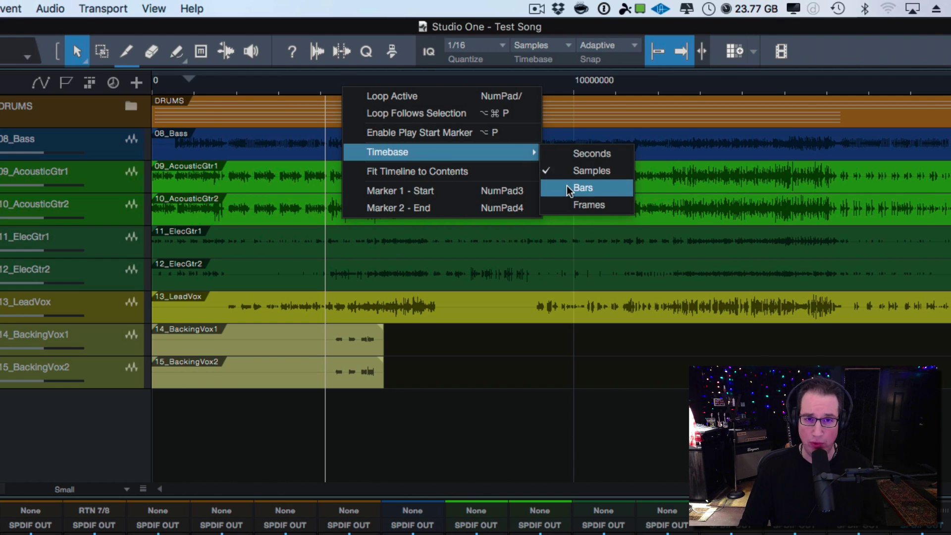
pyautogui.click(583, 188)
# - Change the timeline ruler's timebase to Frames
pyautogui.rightClick(418, 83)
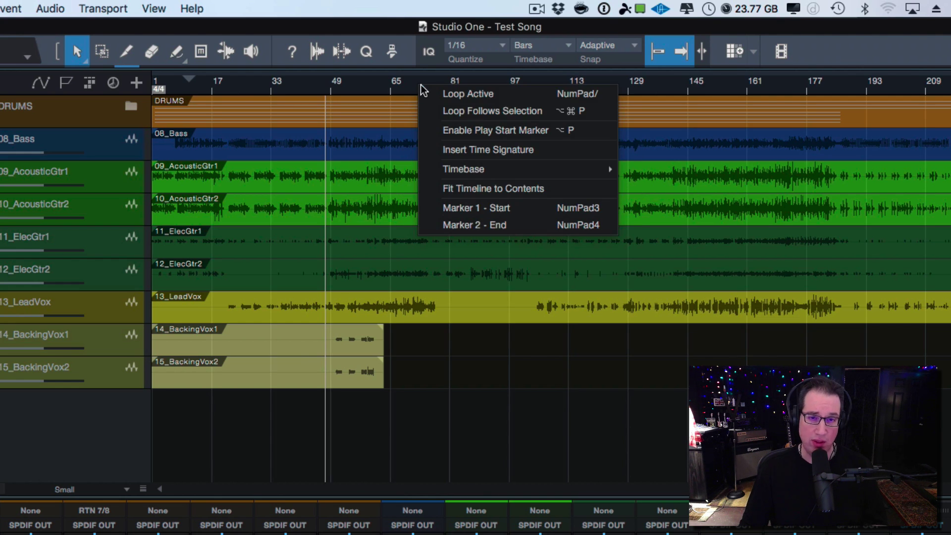
pyautogui.moveTo(479, 170)
pyautogui.click(628, 223)
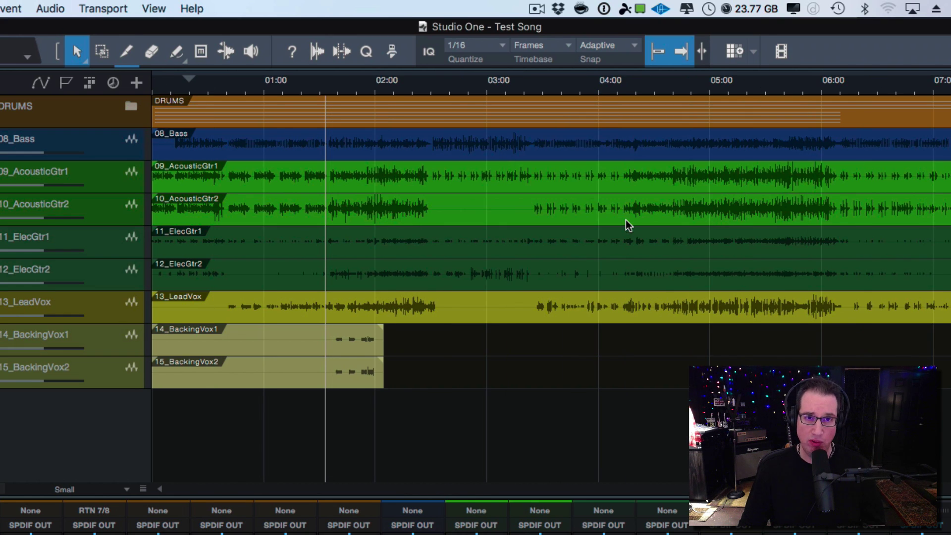
# - Set the timeline ruler's timebase back to Seconds
pyautogui.rightClick(416, 83)
pyautogui.moveTo(468, 154)
pyautogui.click(653, 152)
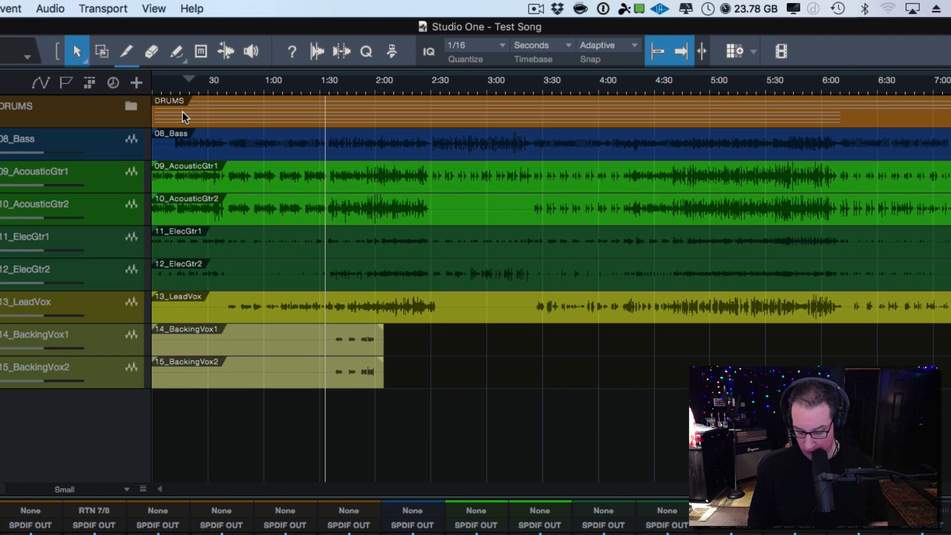
# - Return the playback cursor to the song start, show the marker track above the arrangement and select its End marker
pyautogui.press('Home')
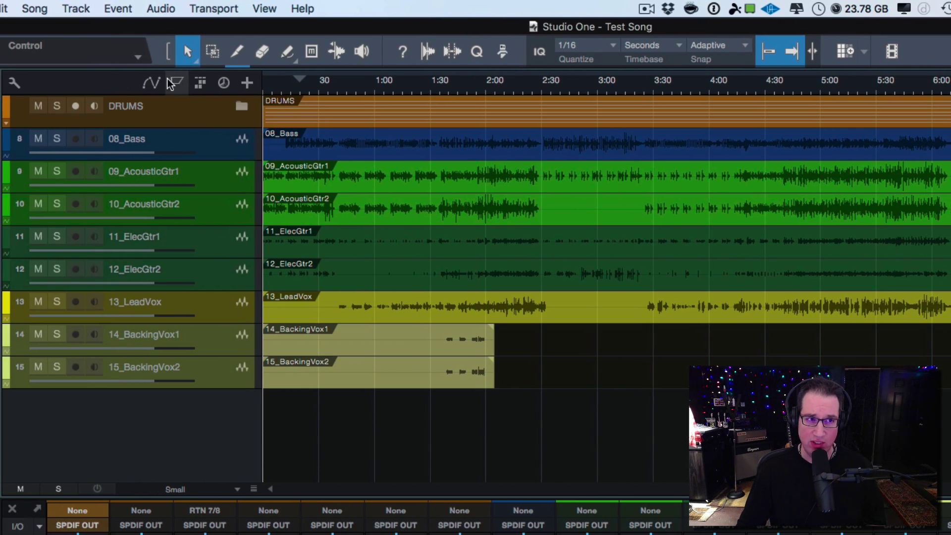
pyautogui.click(177, 83)
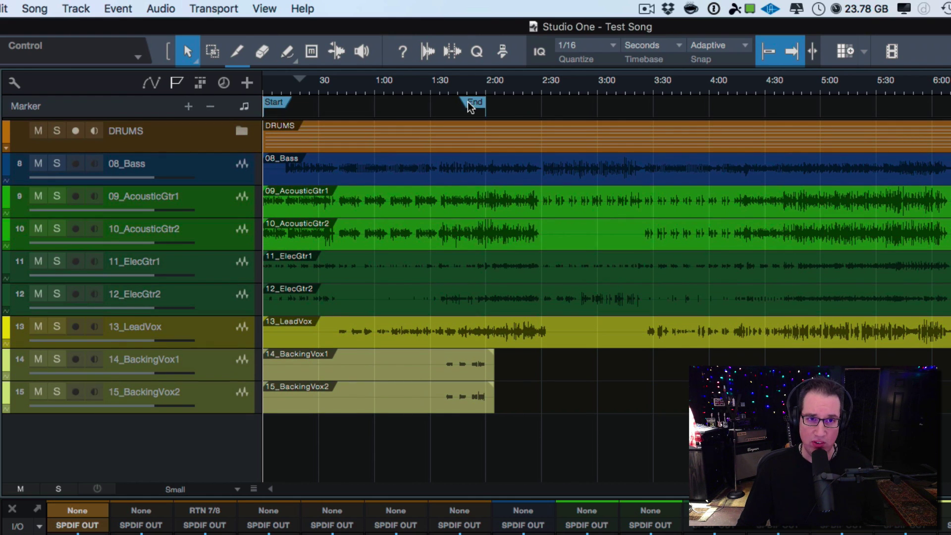
pyautogui.moveTo(469, 102)
pyautogui.mouseDown()
pyautogui.moveTo(522, 103)
pyautogui.moveTo(470, 102)
pyautogui.mouseUp()
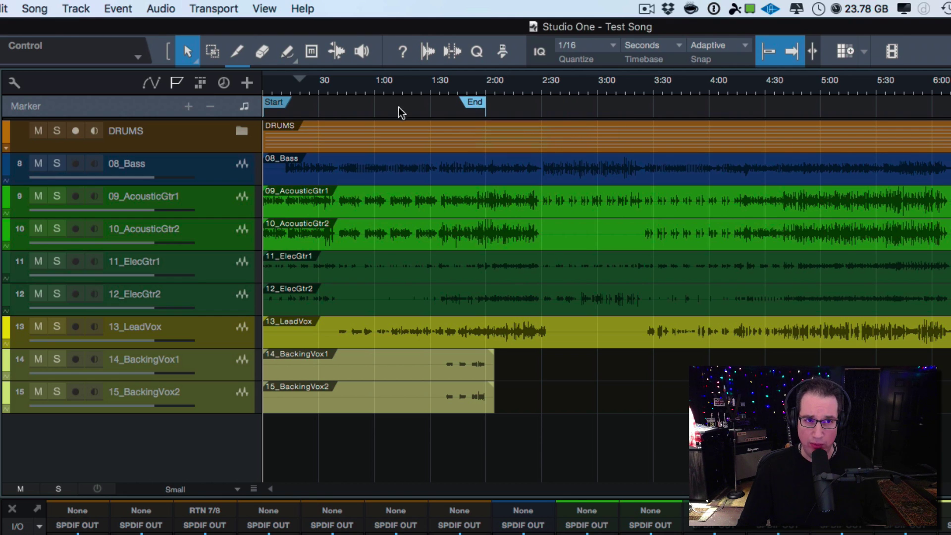
pyautogui.click(480, 103)
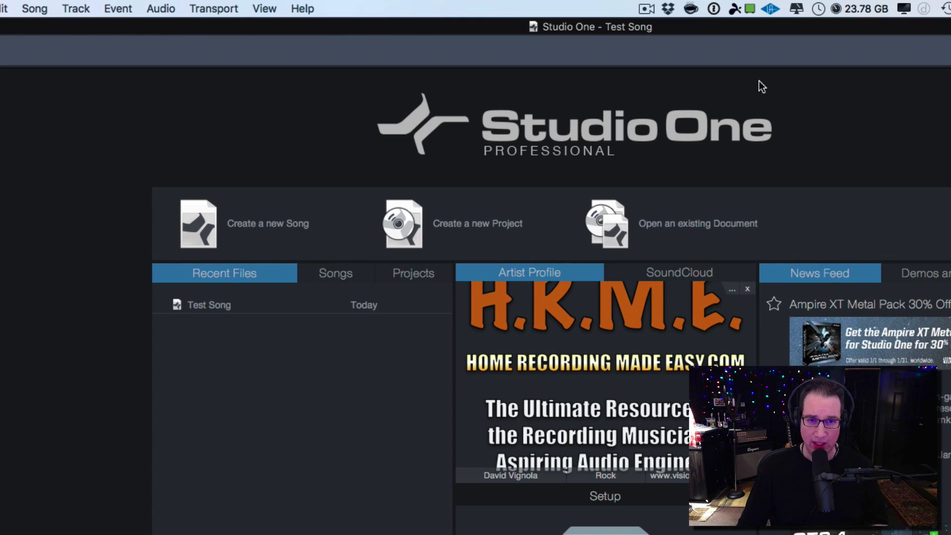
# - Examine the default song length in the new song settings, cancel them and return to the Test Song arrangement
pyautogui.click(257, 231)
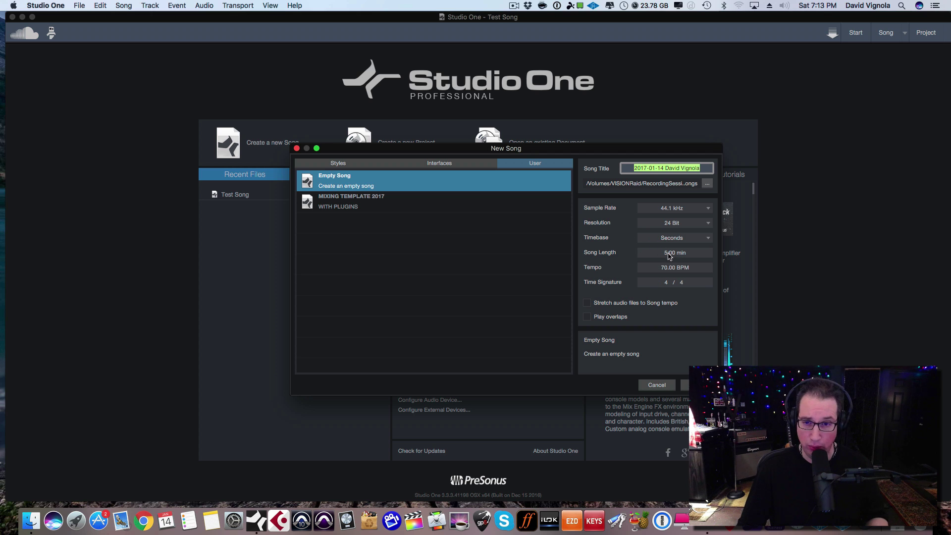
pyautogui.click(656, 386)
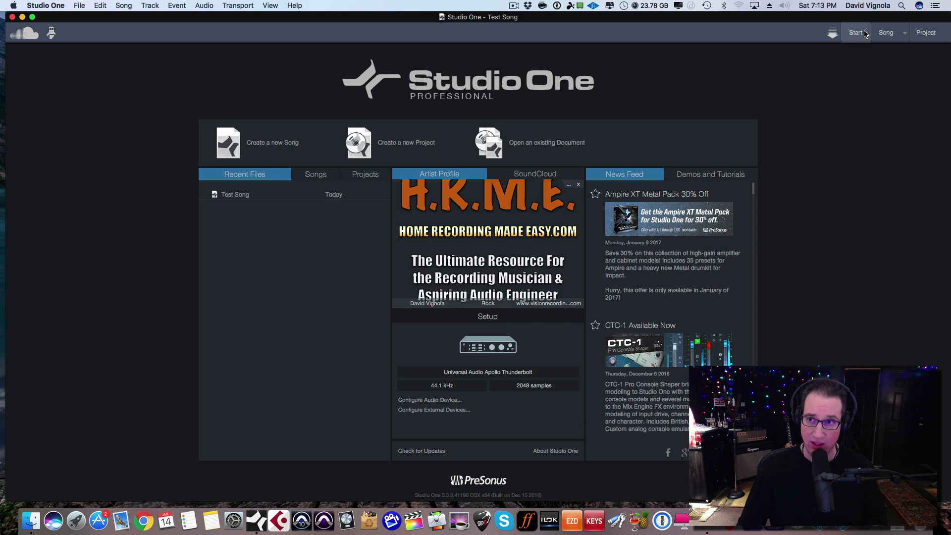
pyautogui.click(886, 33)
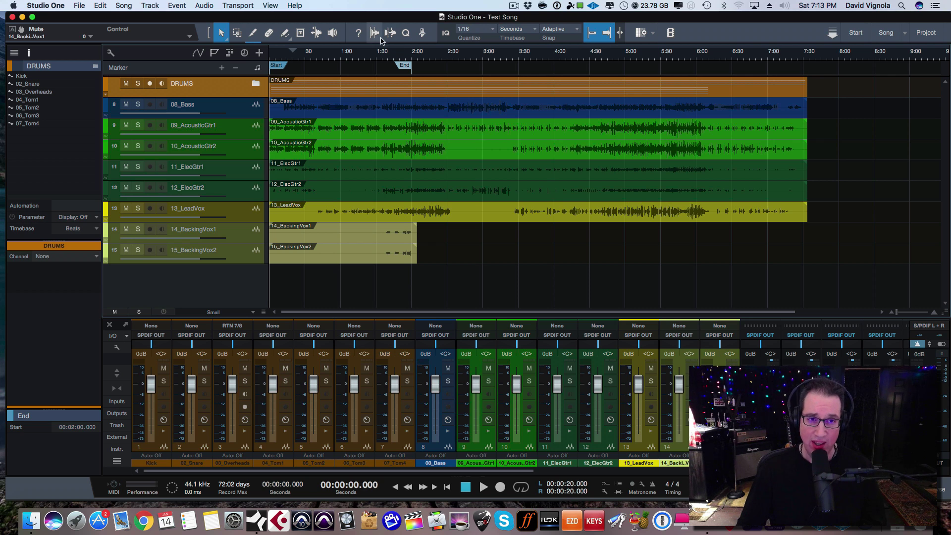
# - Move the End marker to the end of the recorded tracks, at about 7:40
pyautogui.moveTo(405, 67); pyautogui.dragTo(414, 66)
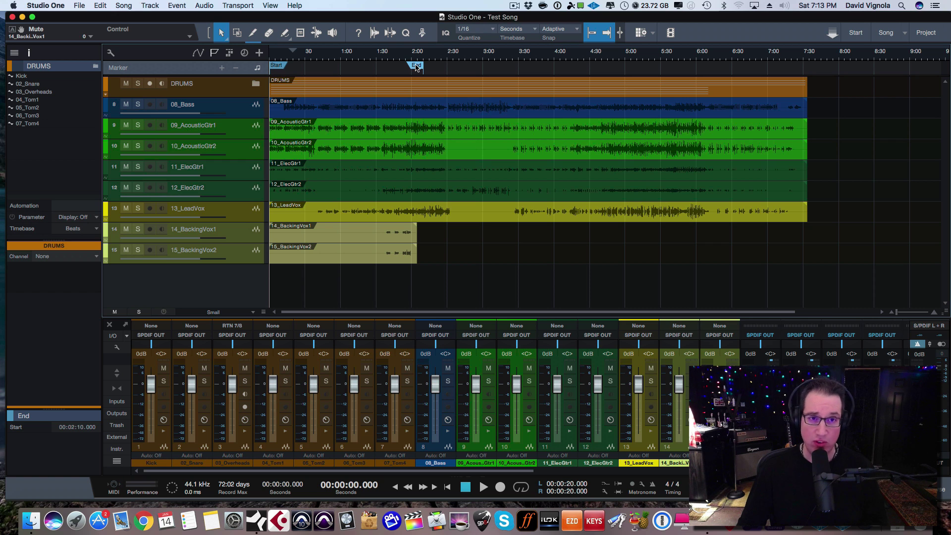
pyautogui.moveTo(416, 68)
pyautogui.mouseDown()
pyautogui.moveTo(399, 68)
pyautogui.moveTo(811, 69)
pyautogui.mouseUp()
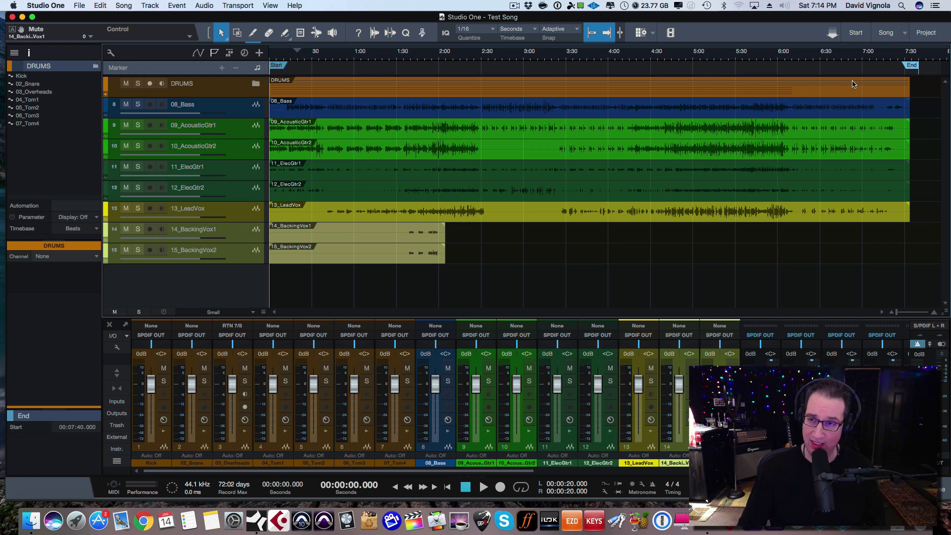
# - Examine the Export Mixdown ranges for song start/end, each marker and selected markers, and close the dialog without exporting
pyautogui.click(128, 7)
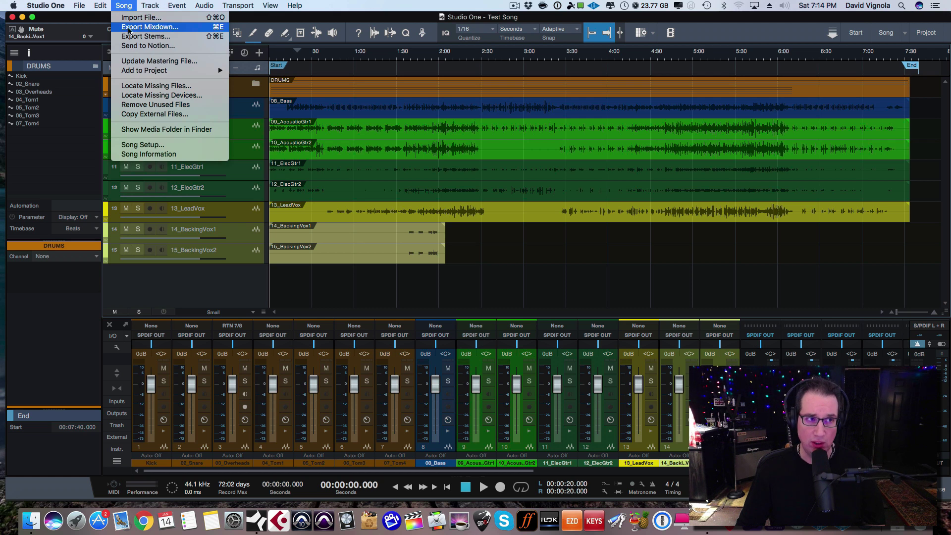
pyautogui.click(130, 28)
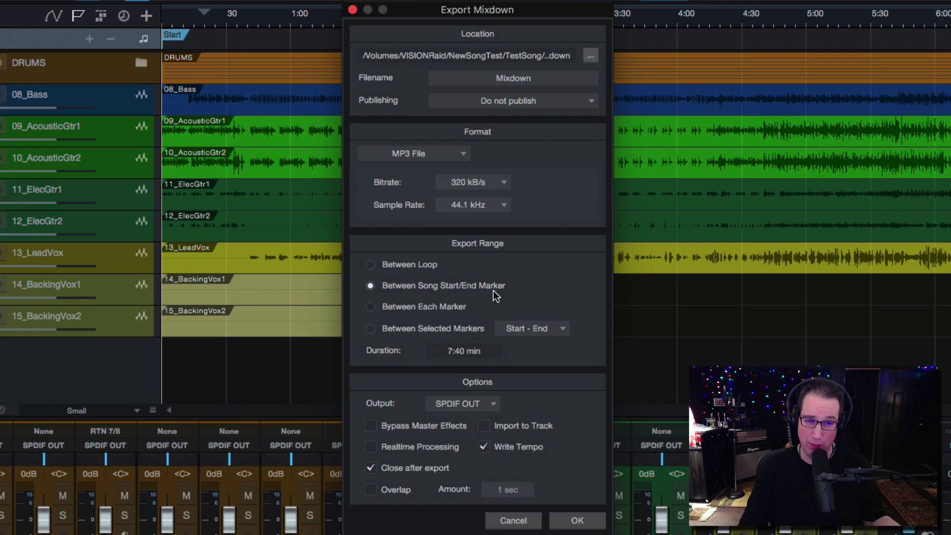
pyautogui.click(371, 308)
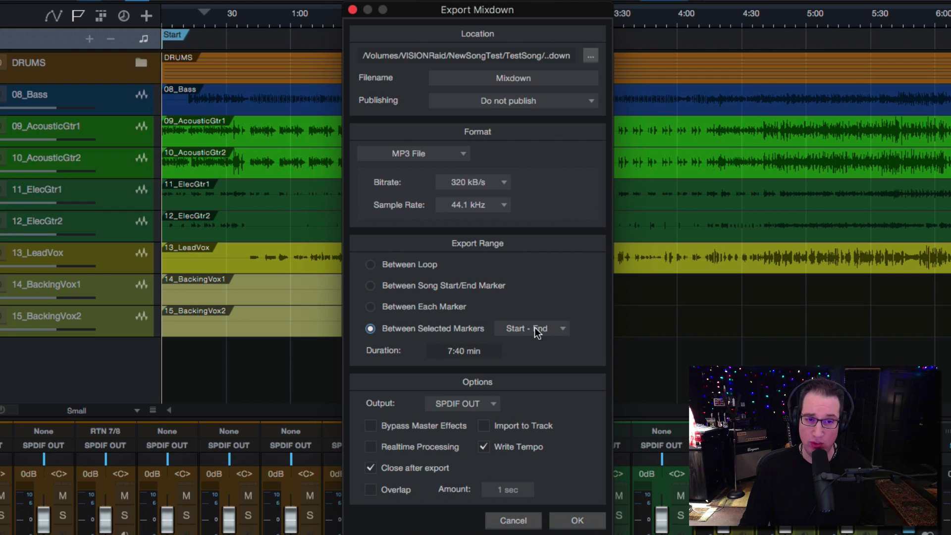
pyautogui.click(371, 286)
pyautogui.click(371, 328)
pyautogui.click(563, 334)
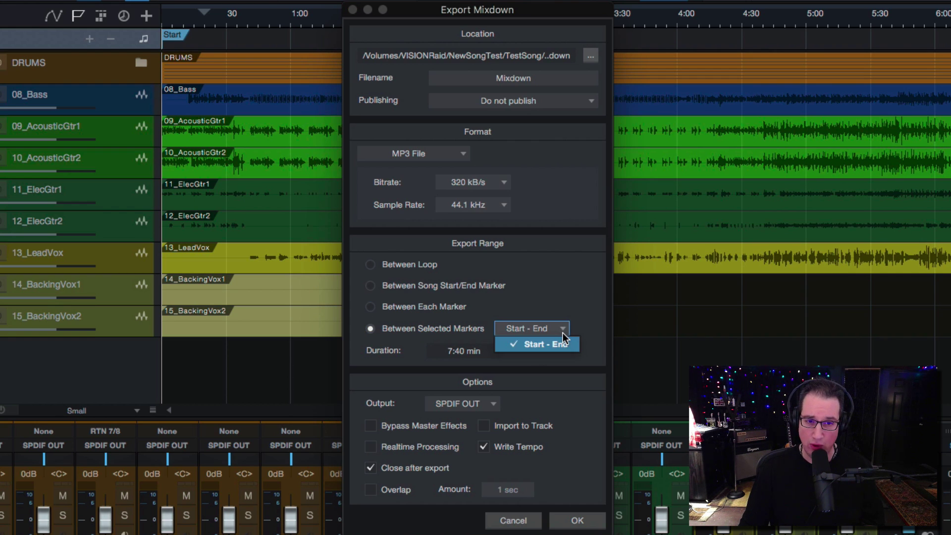
pyautogui.click(570, 311)
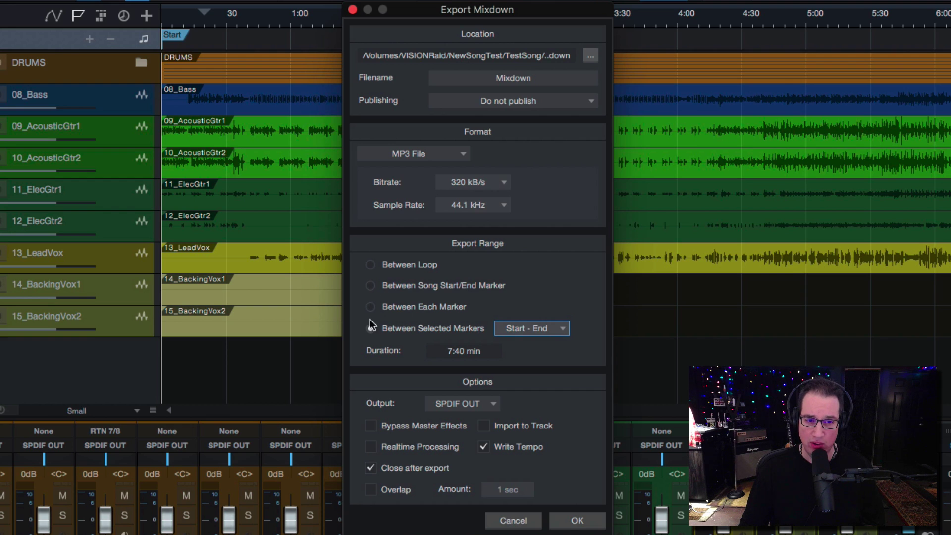
pyautogui.click(369, 286)
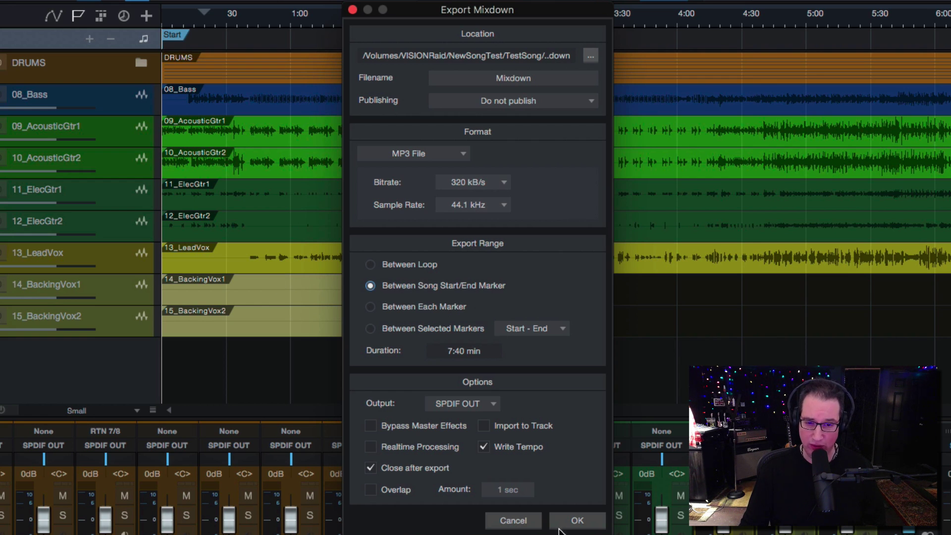
pyautogui.click(534, 520)
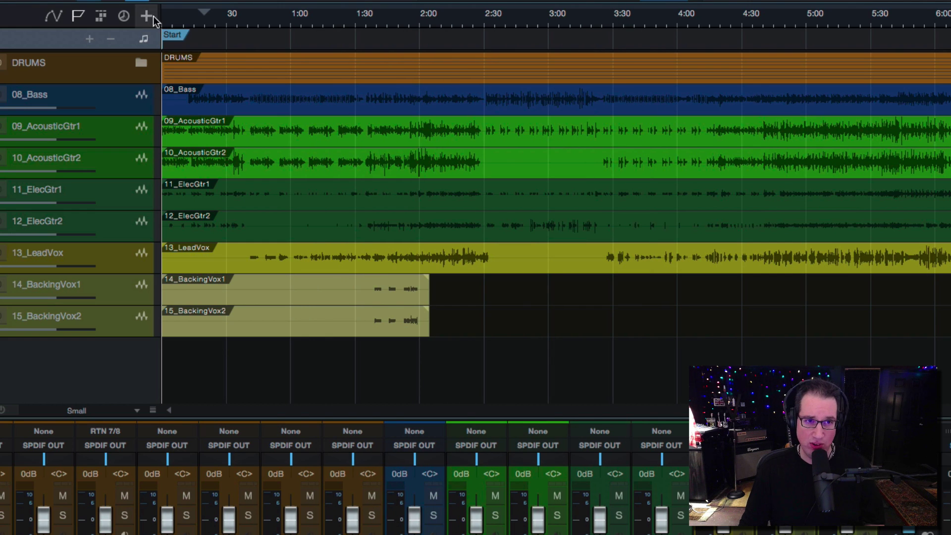